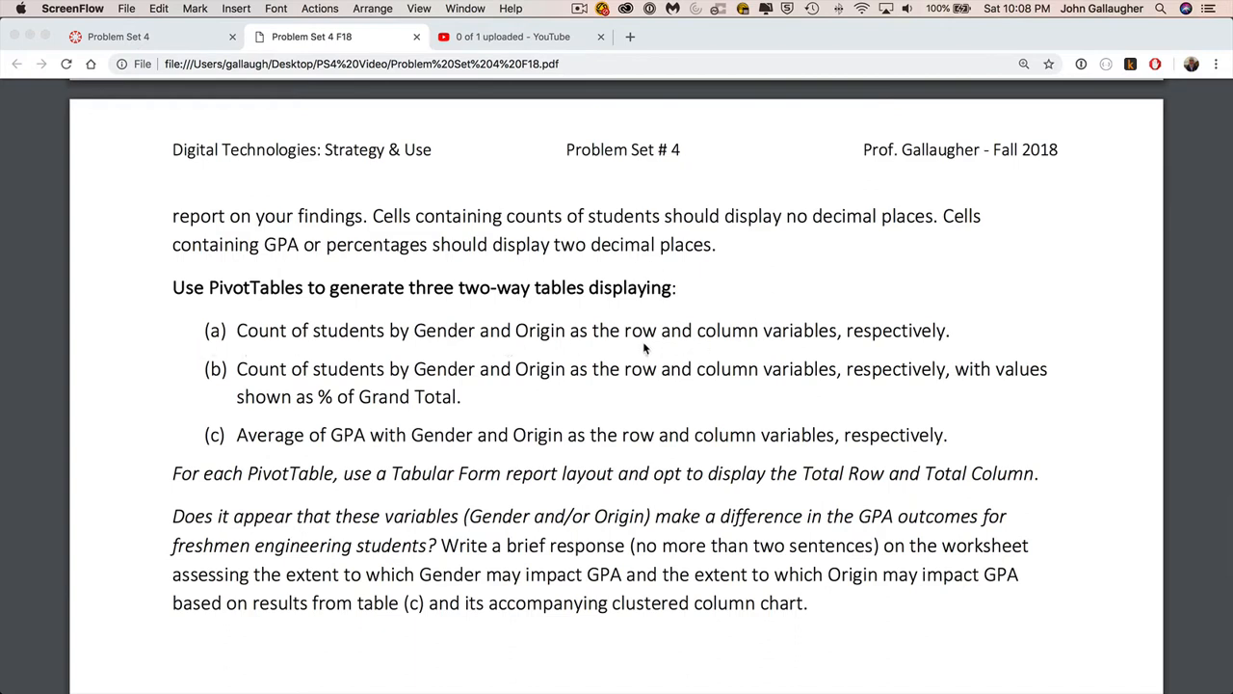
# Switch to Excel and create a PivotTable from the student data A1:G225, placed at cell I3 of the 5 Engineering sheet
pyautogui.press('super+Tab')
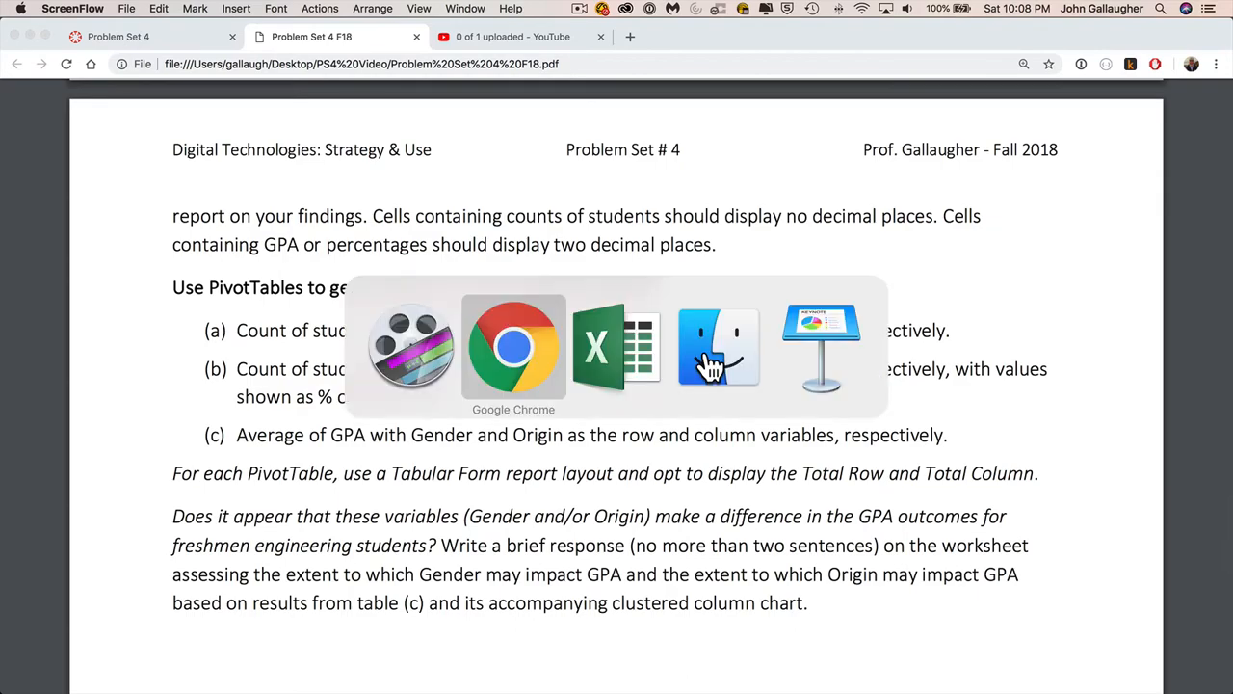
pyautogui.press('super+Tab')
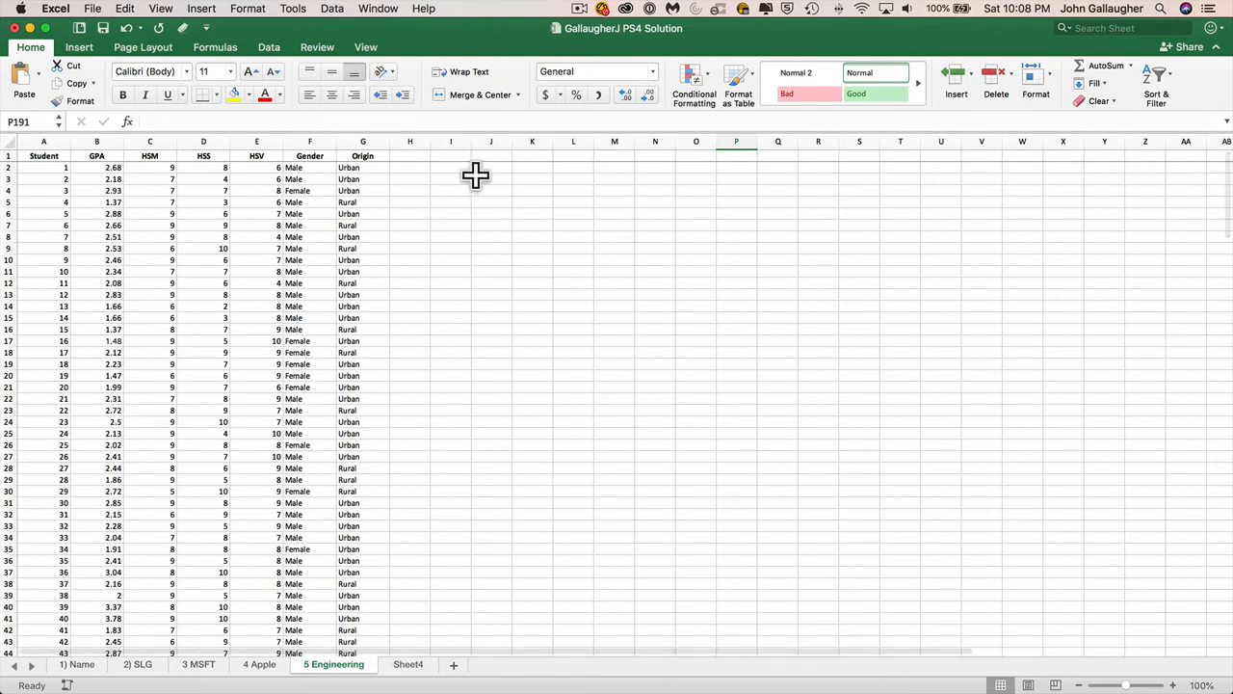
pyautogui.click(106, 179)
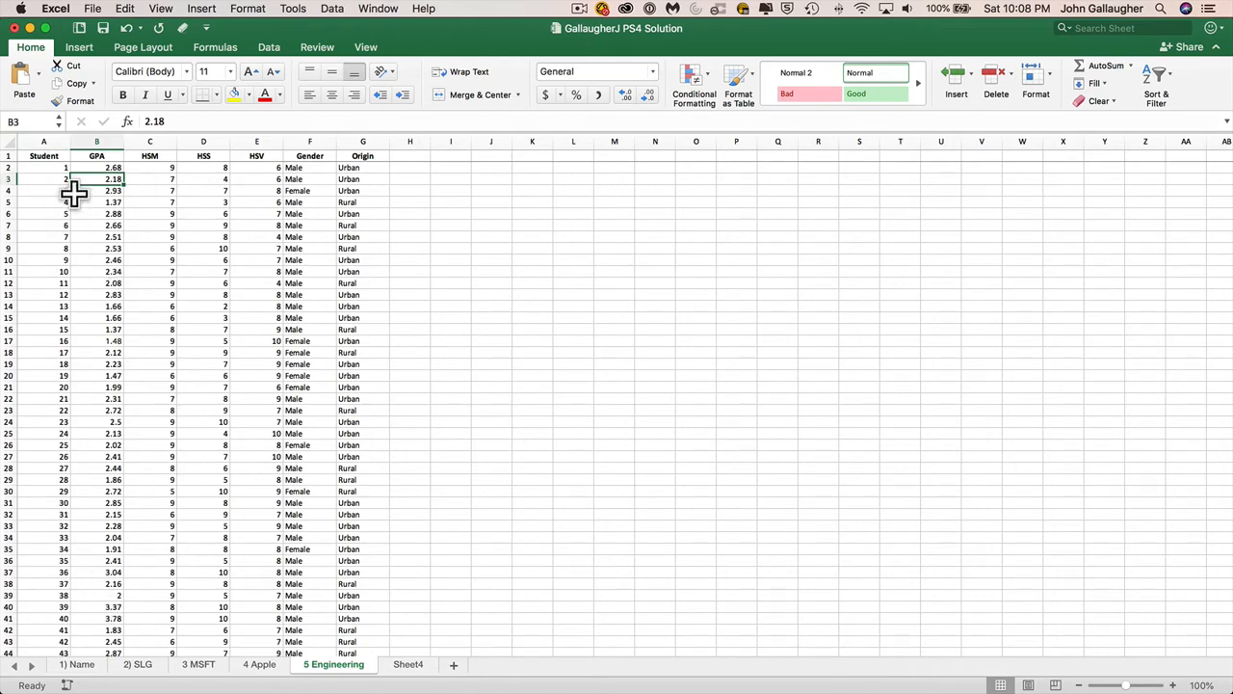
pyautogui.click(79, 48)
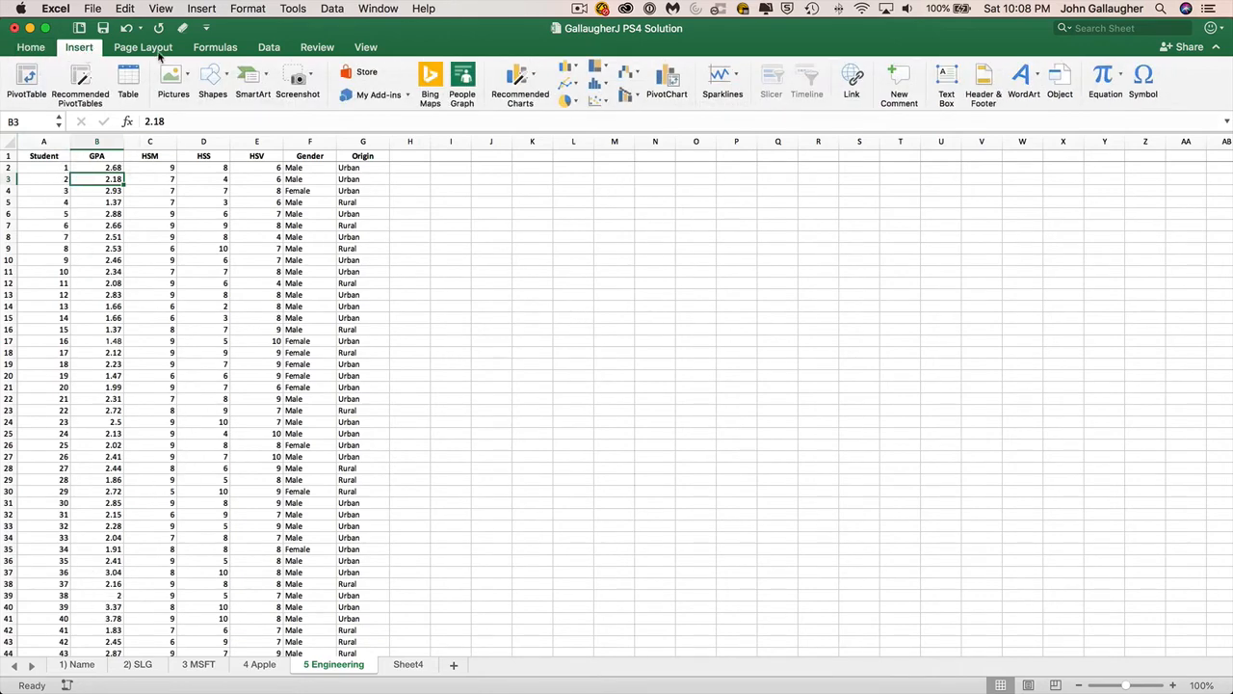
pyautogui.click(26, 77)
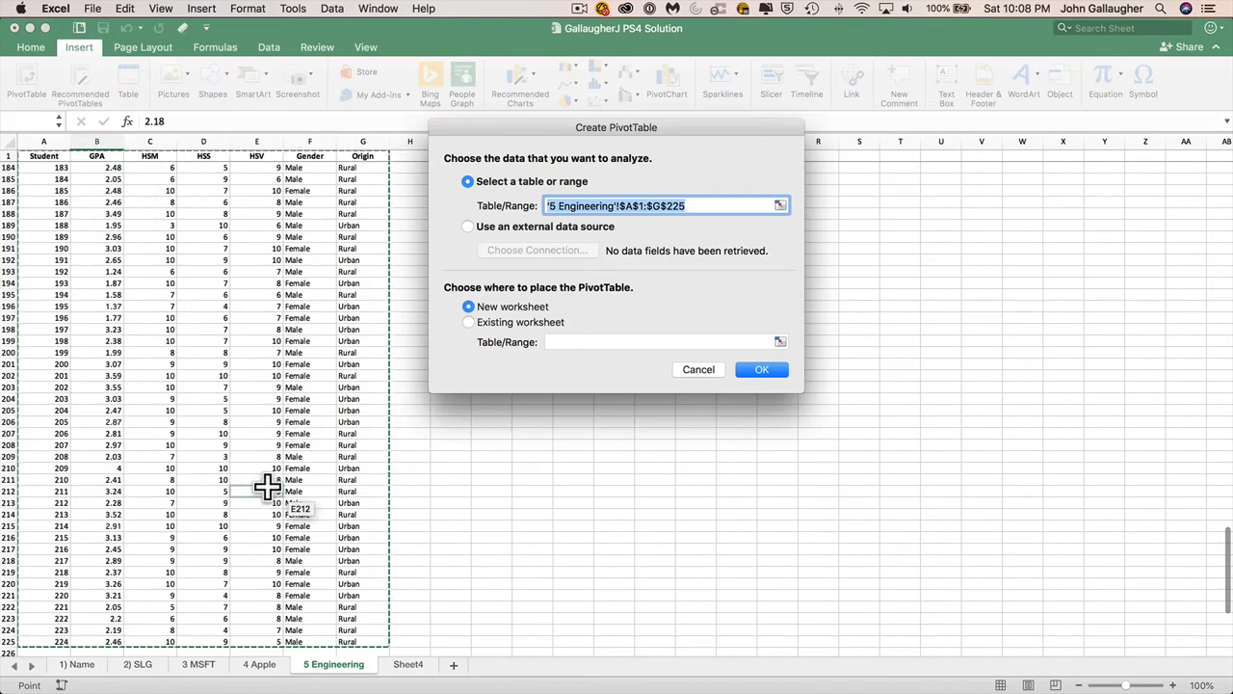
pyautogui.scroll(-5, 267, 489)
pyautogui.scroll(8, 267, 490)
pyautogui.scroll(20, 267, 489)
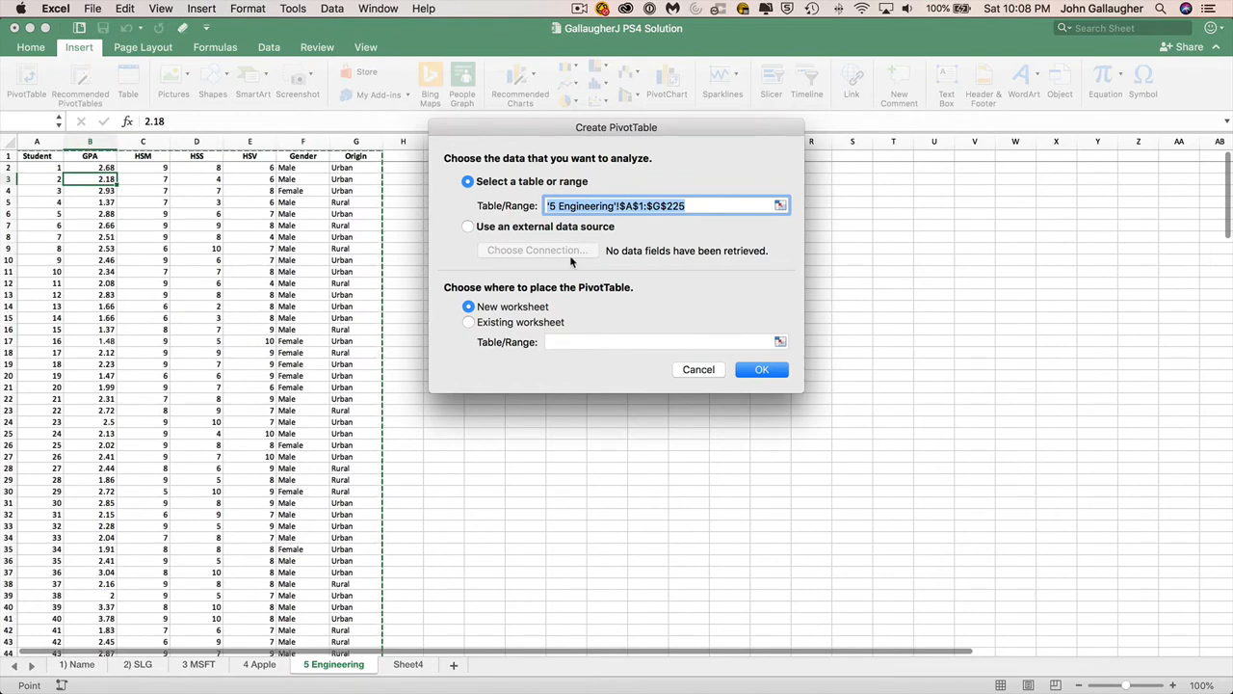
pyautogui.click(535, 327)
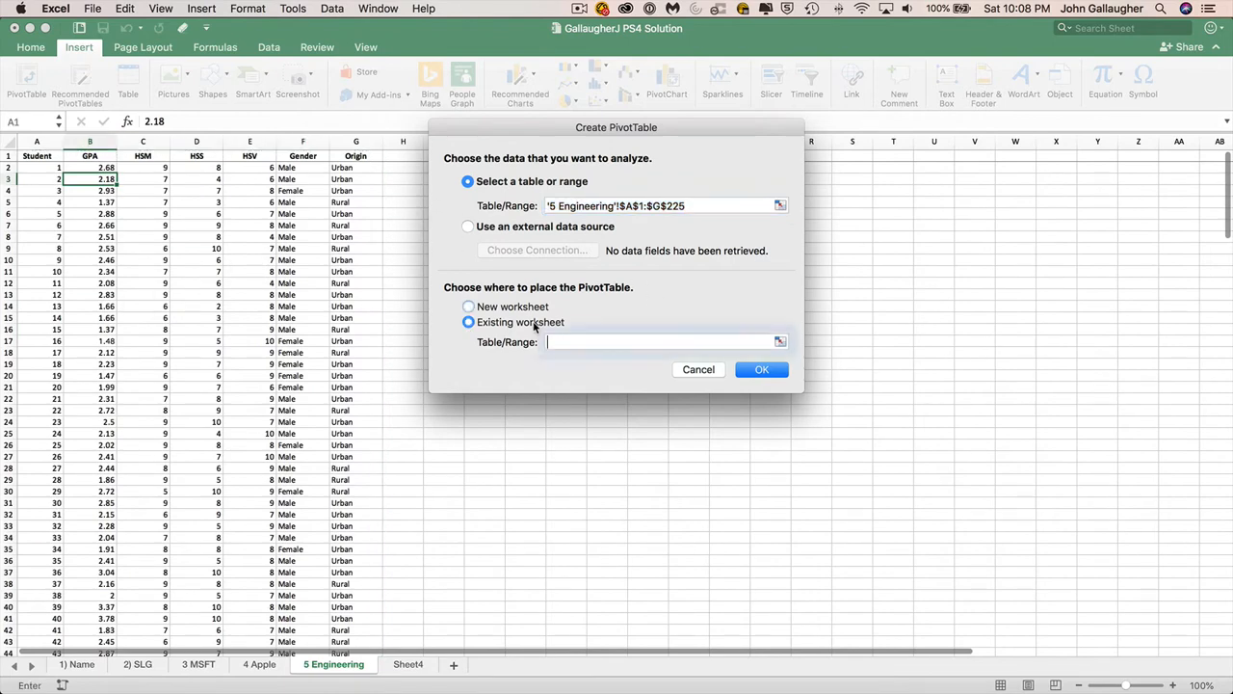
pyautogui.moveTo(548, 134); pyautogui.dragTo(859, 155)
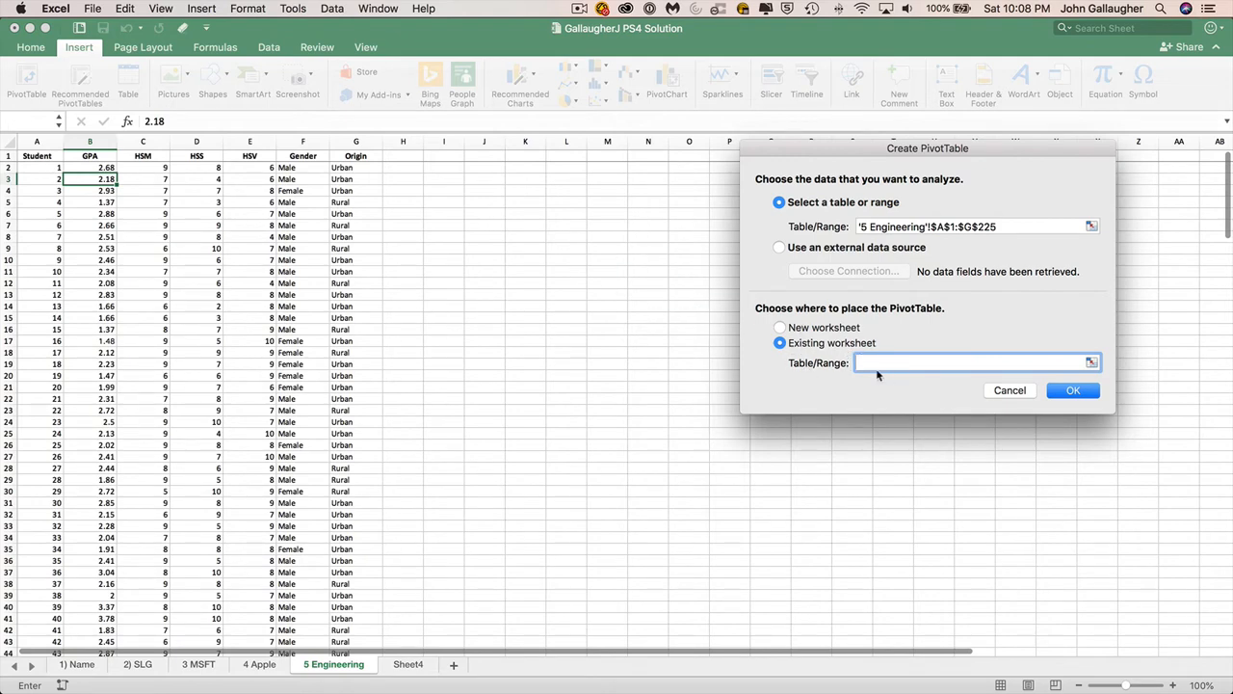
pyautogui.click(454, 180)
pyautogui.click(1074, 390)
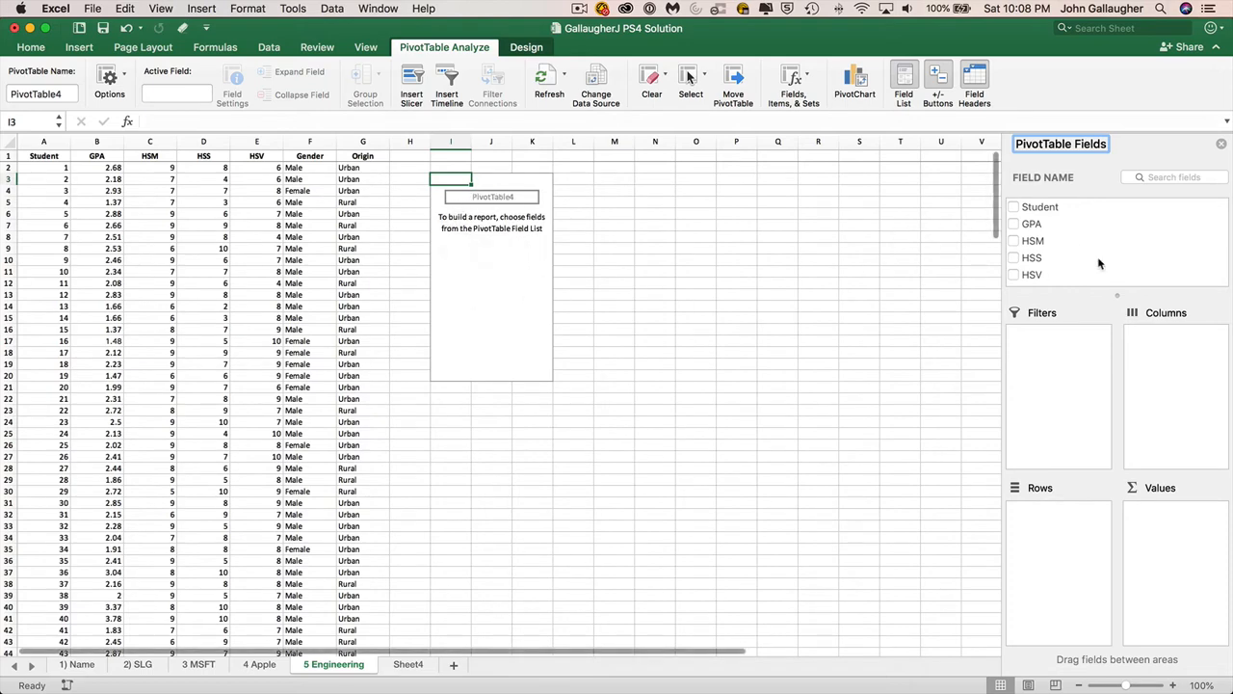
# Build the PivotTable with Gender as rows, Origin as columns and the count of Gender as values
pyautogui.scroll(-2, 1098, 260)
pyautogui.click(1041, 262)
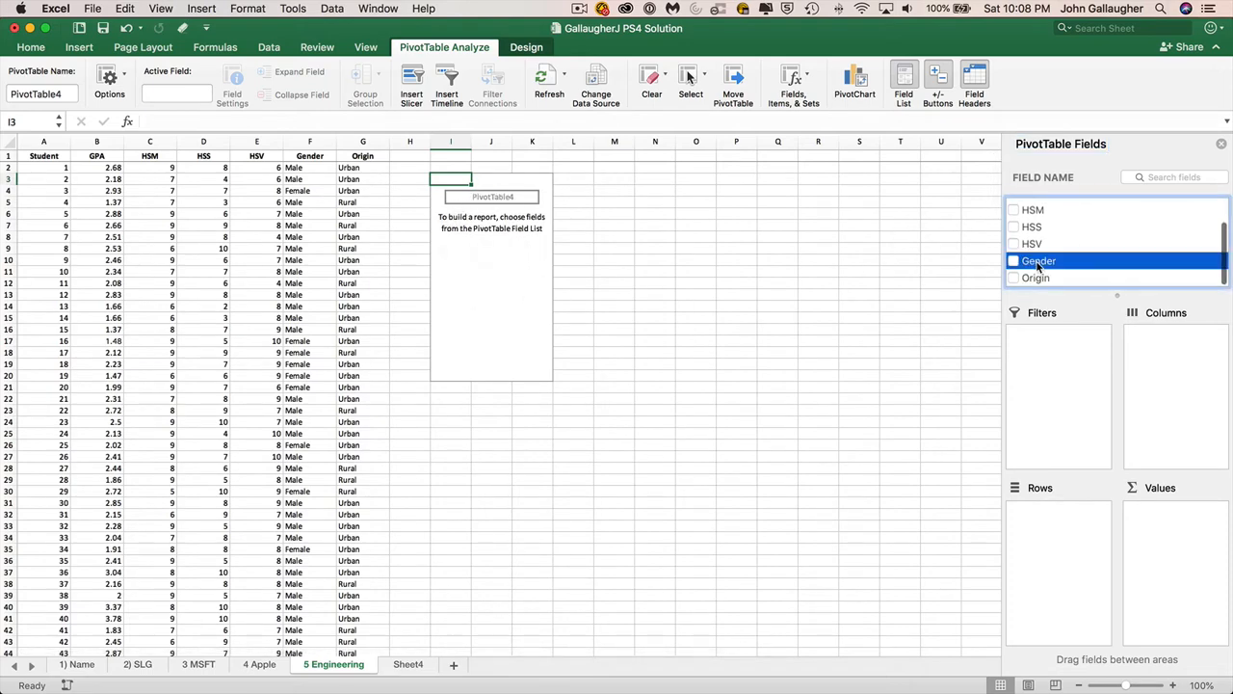
pyautogui.moveTo(1040, 265); pyautogui.dragTo(1051, 530)
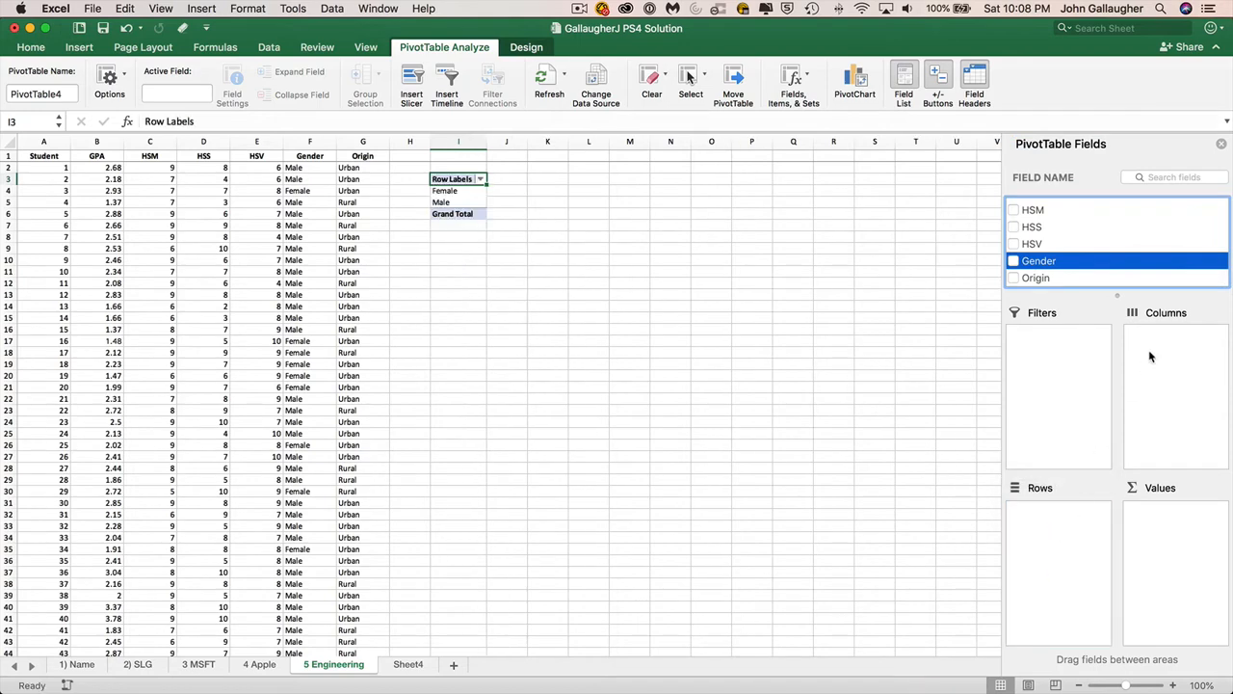
pyautogui.scroll(-1, 1060, 251)
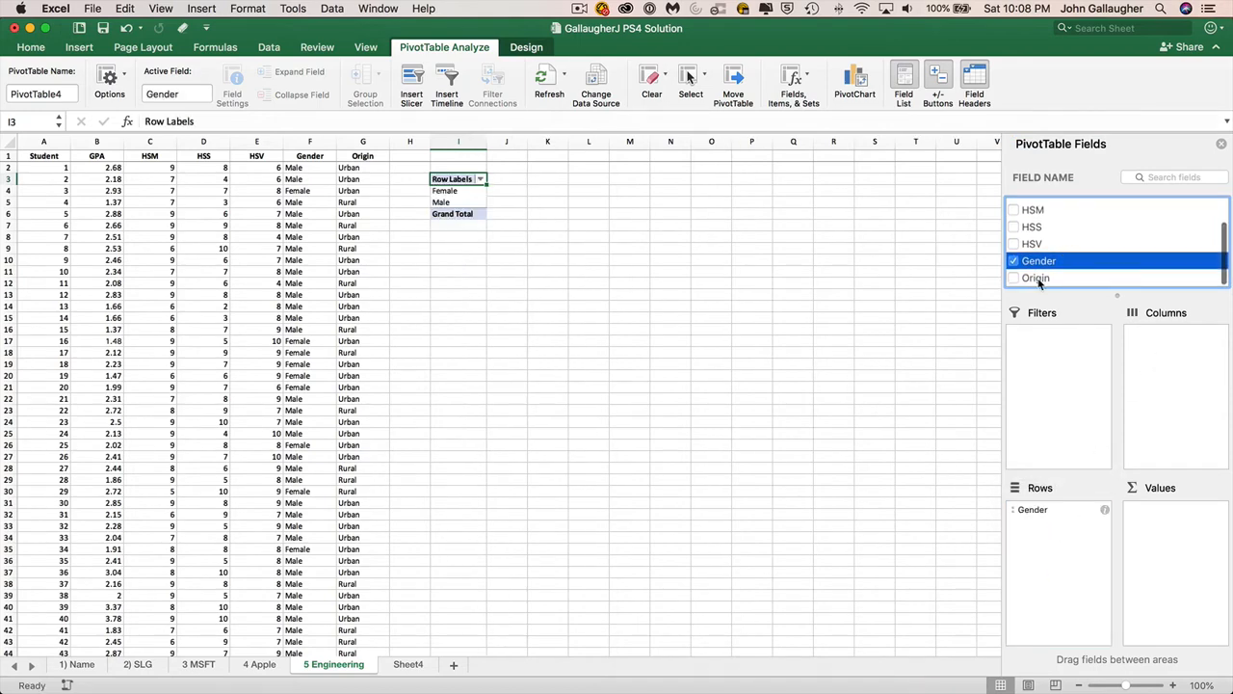
pyautogui.moveTo(1039, 282); pyautogui.dragTo(1195, 402)
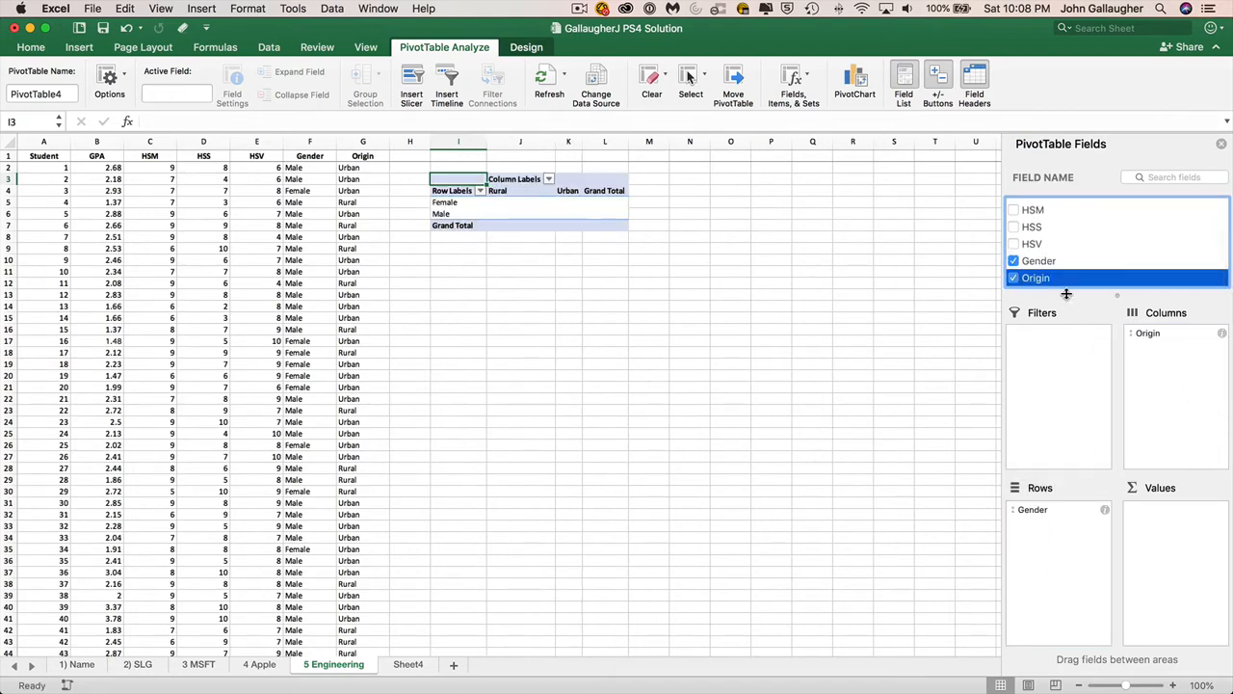
pyautogui.moveTo(1050, 268); pyautogui.dragTo(1171, 543)
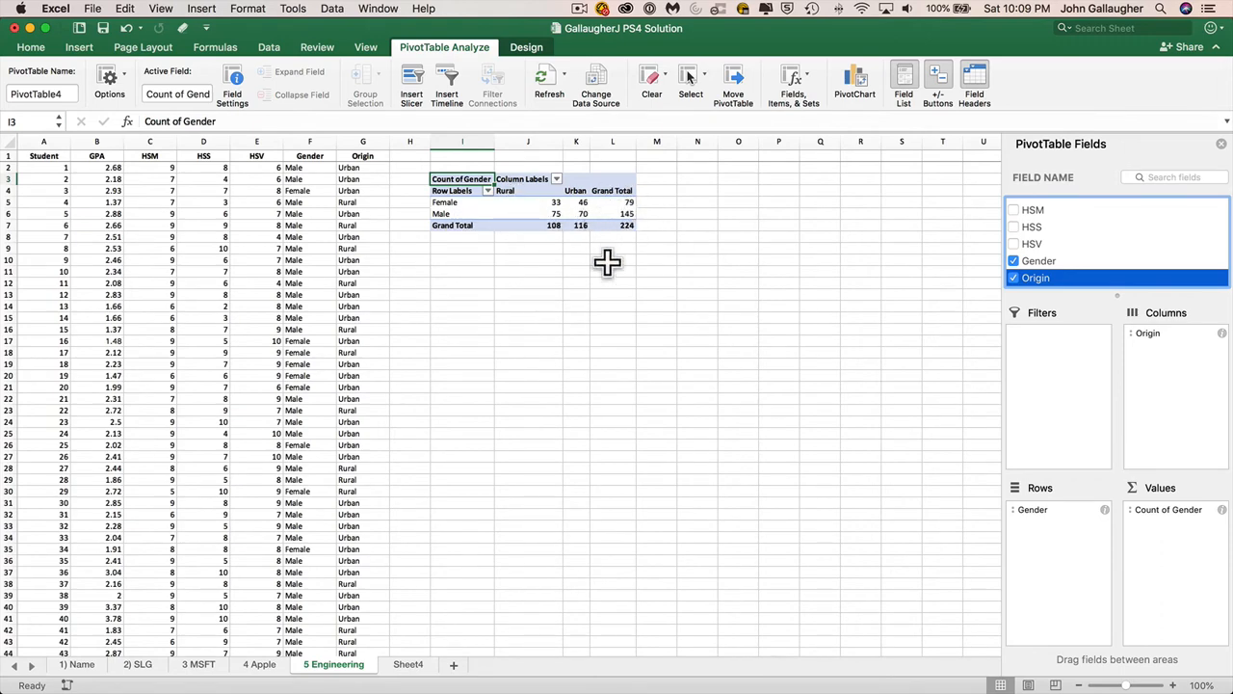
# Review the requirements for table (b) in the problem set PDF in Chrome and return to the Excel workbook
pyautogui.press('super+Tab')
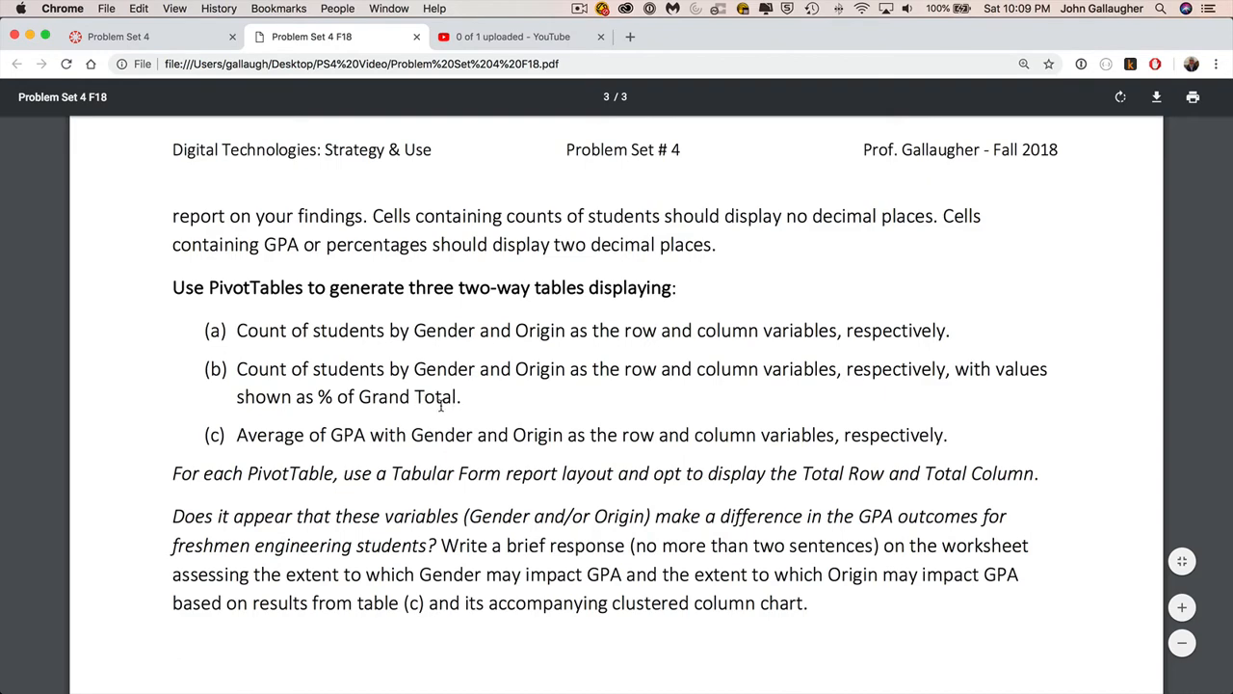
pyautogui.press('super+Tab')
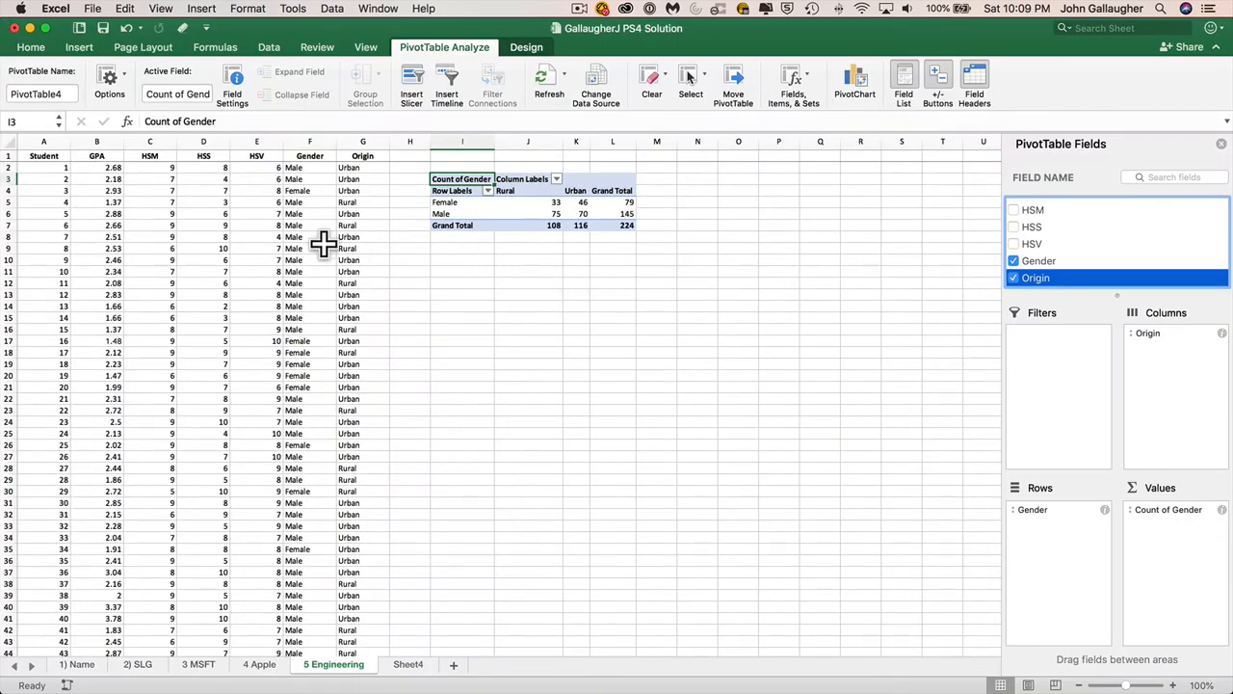
pyautogui.click(461, 256)
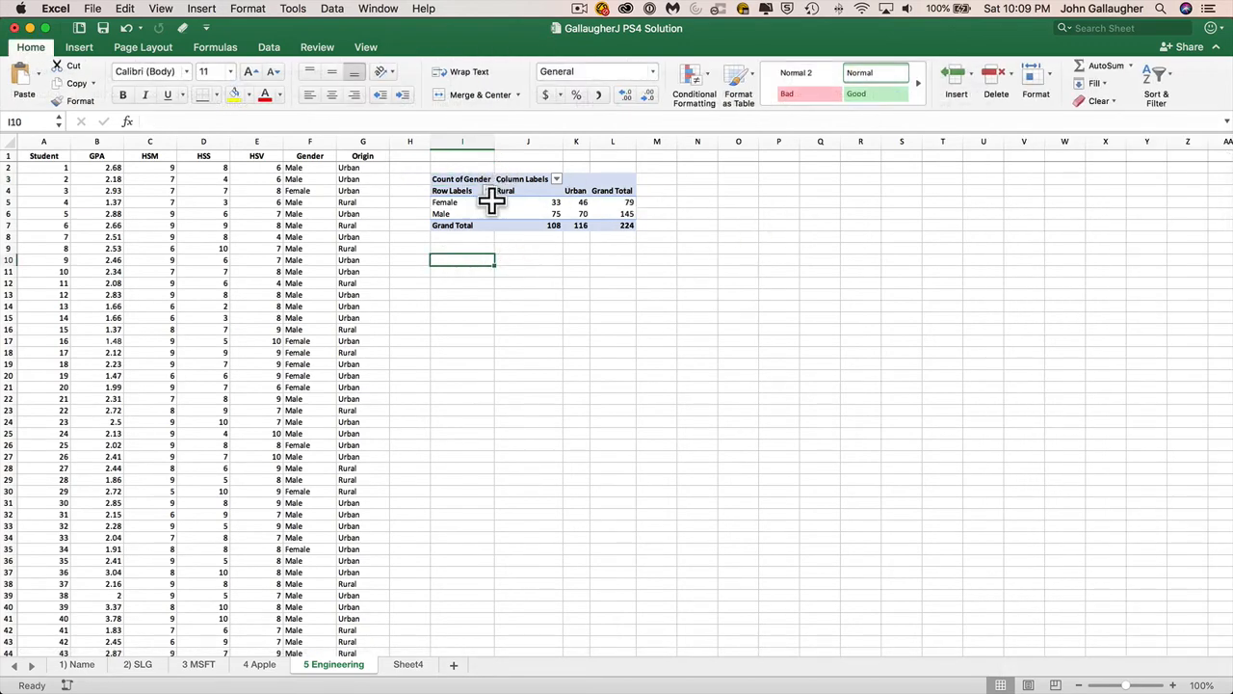
pyautogui.click(499, 212)
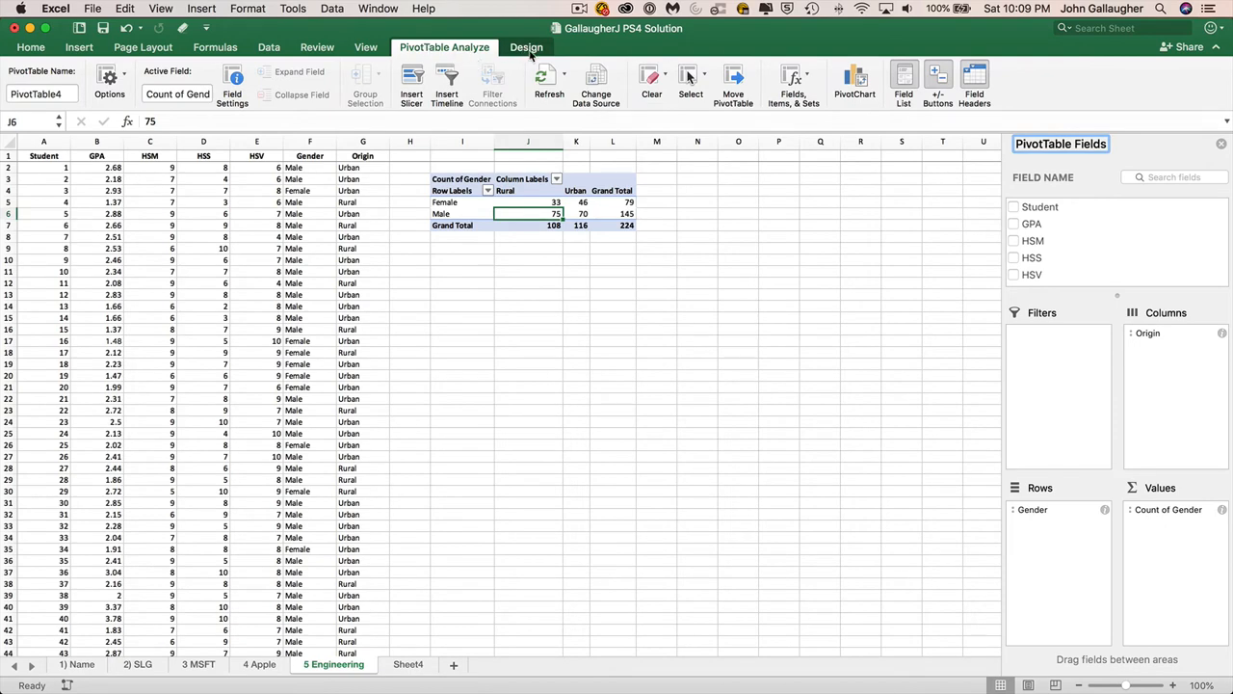
pyautogui.click(462, 259)
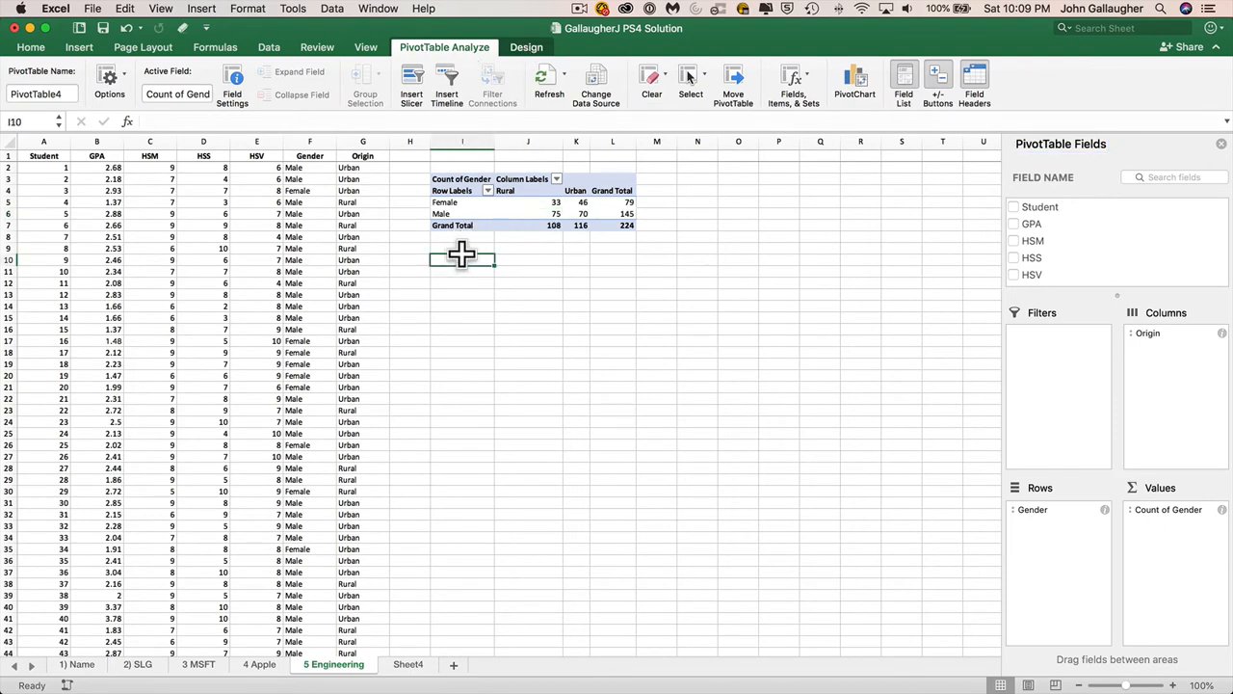
# Create a second PivotTable from the student data A1:G225, placed at cell I10 of the existing worksheet
pyautogui.click(181, 200)
pyautogui.click(77, 179)
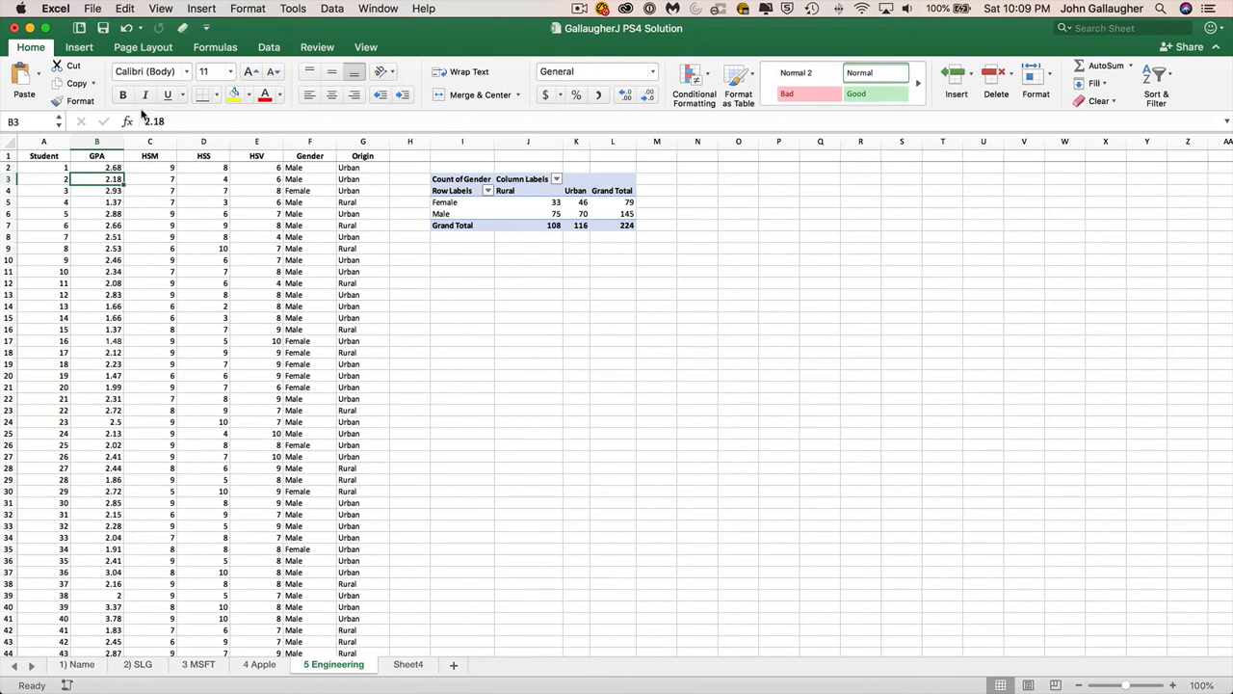
pyautogui.click(79, 48)
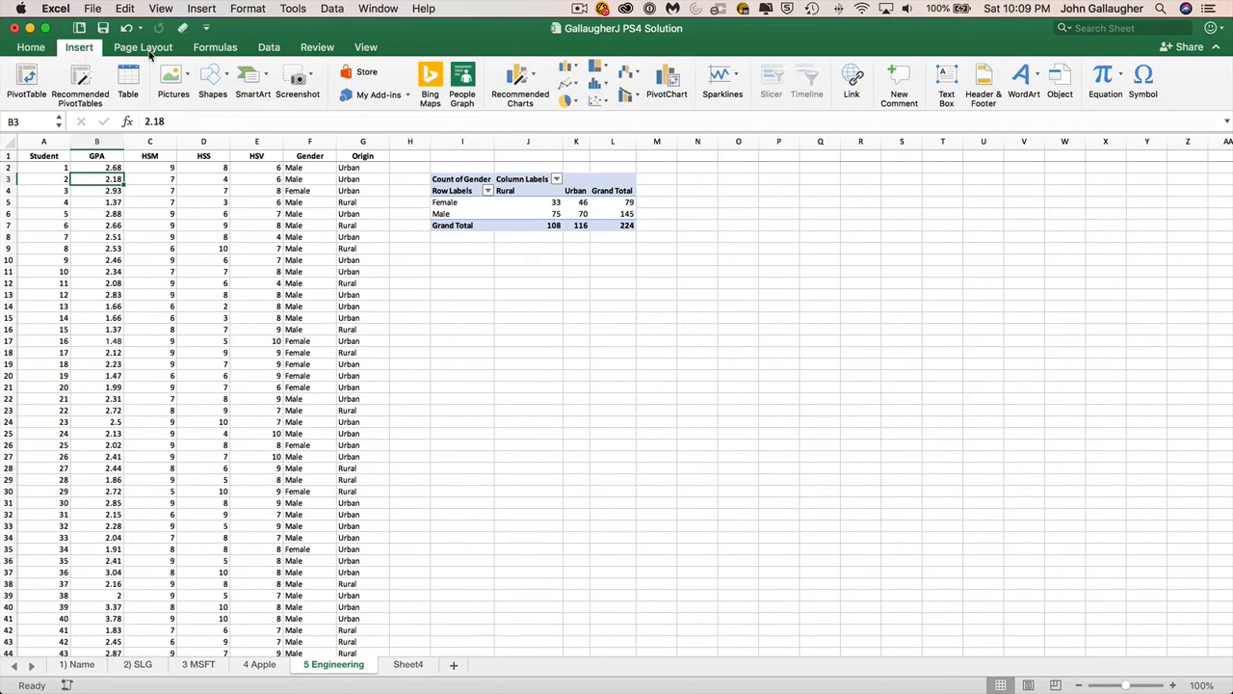
pyautogui.click(27, 81)
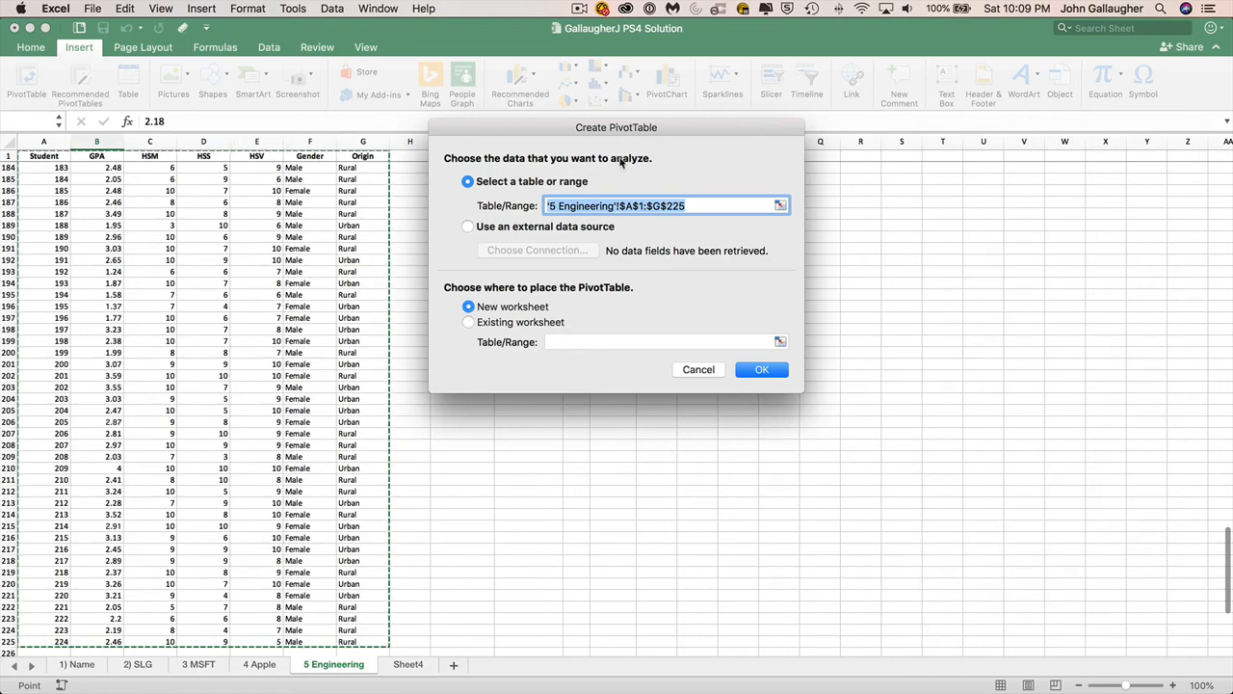
pyautogui.moveTo(622, 128); pyautogui.dragTo(856, 169)
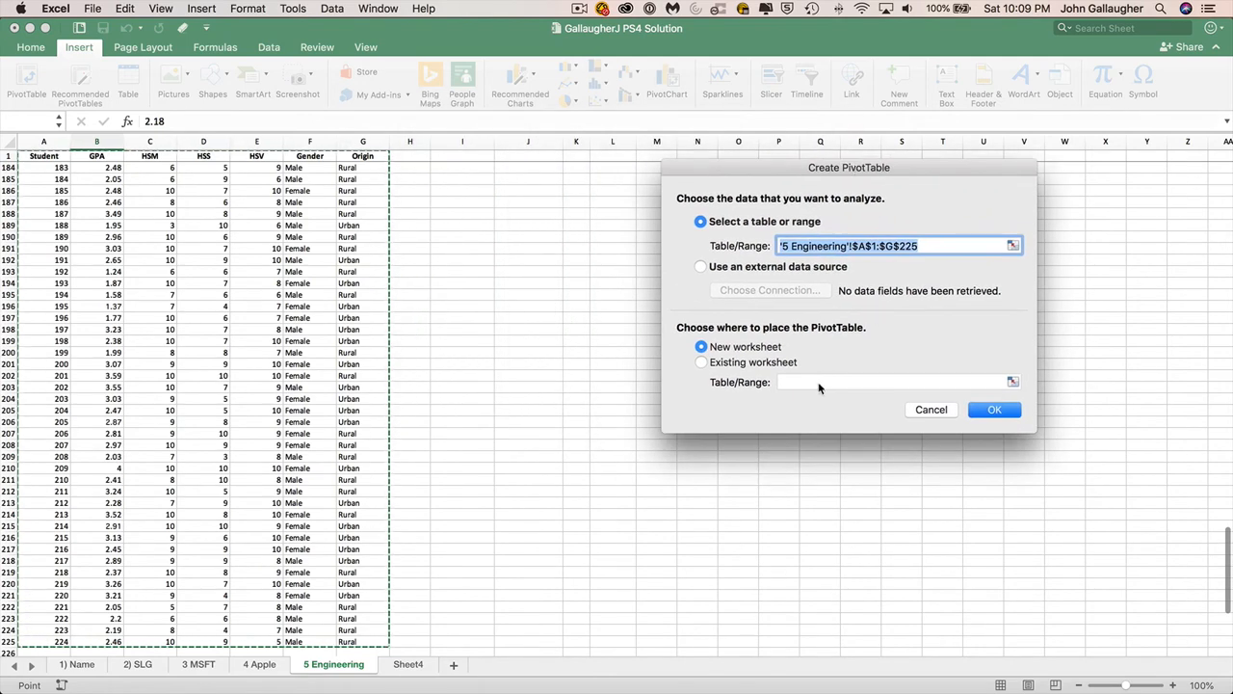
pyautogui.click(749, 363)
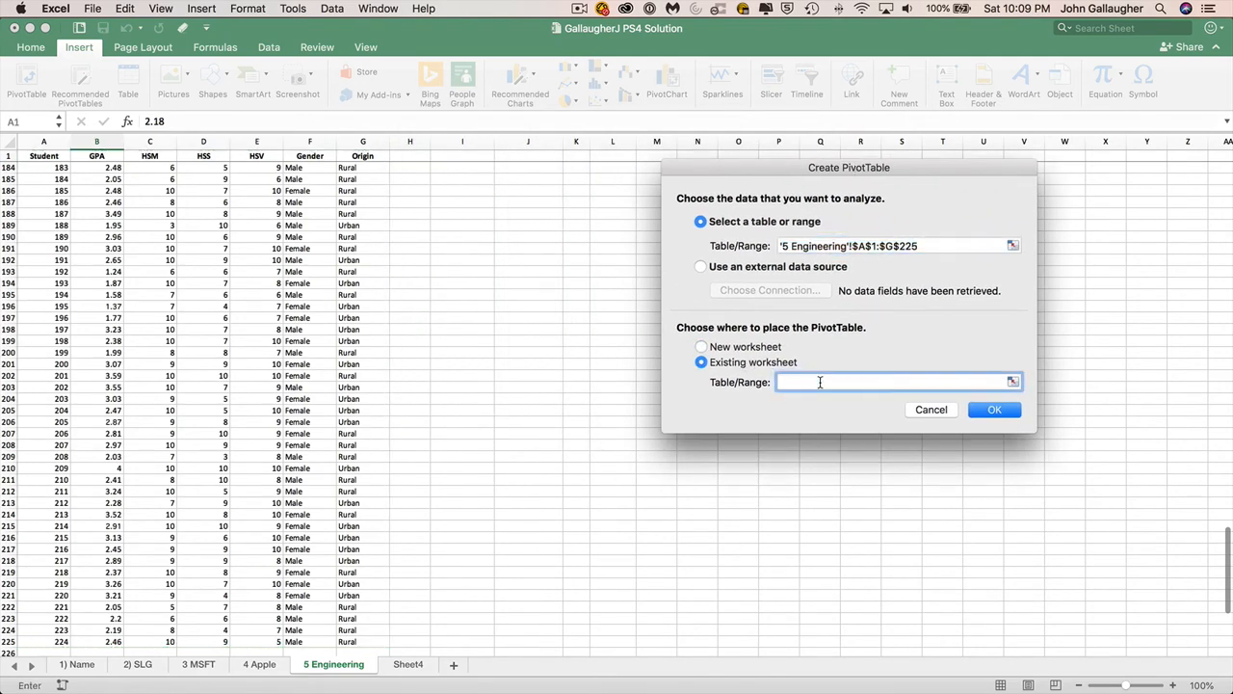
pyautogui.scroll(20, 543, 305)
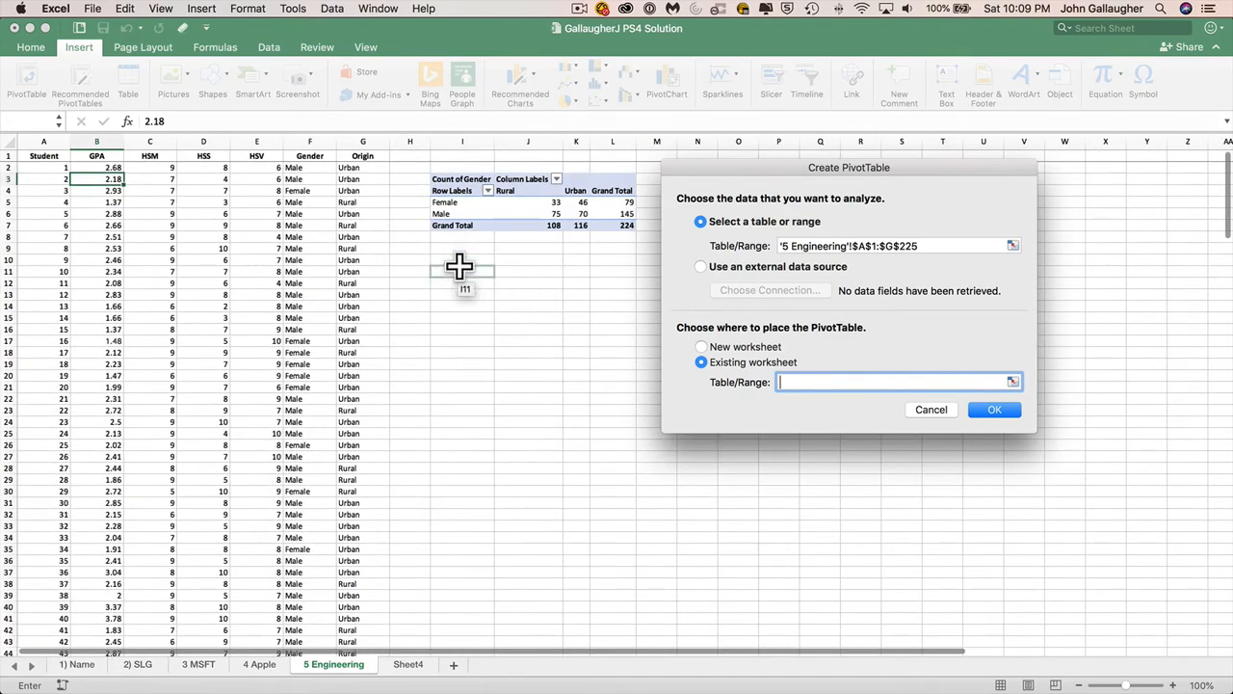
pyautogui.click(456, 261)
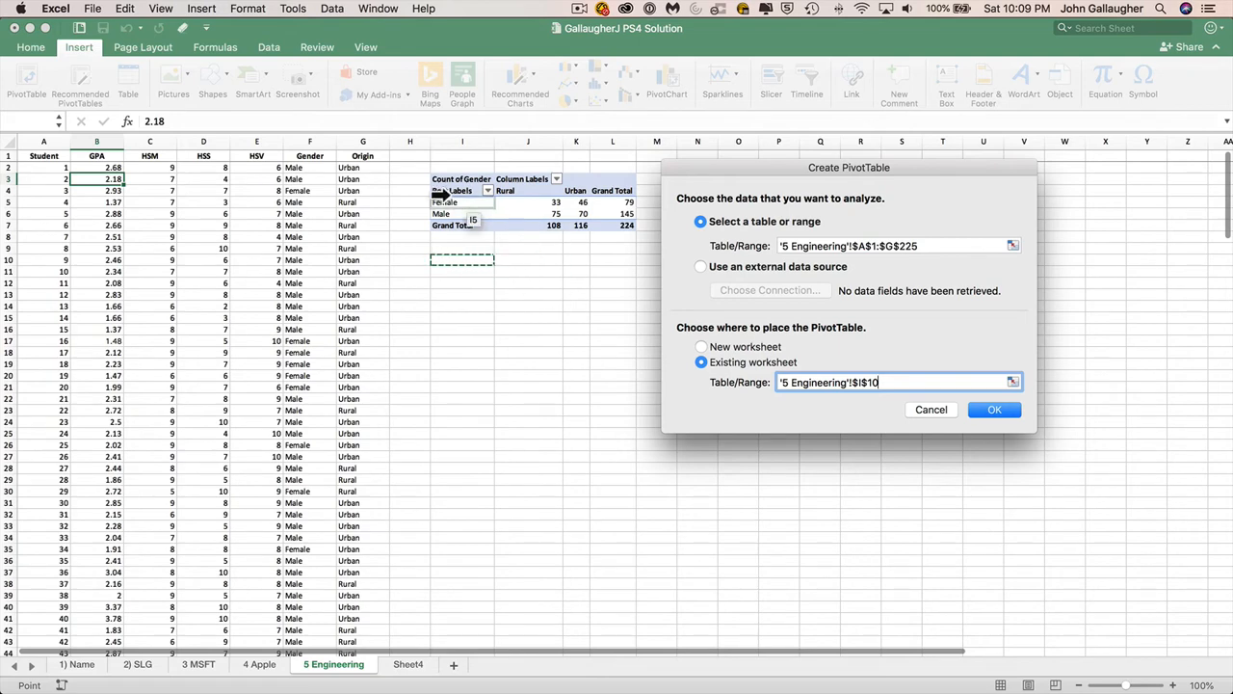
pyautogui.click(1002, 410)
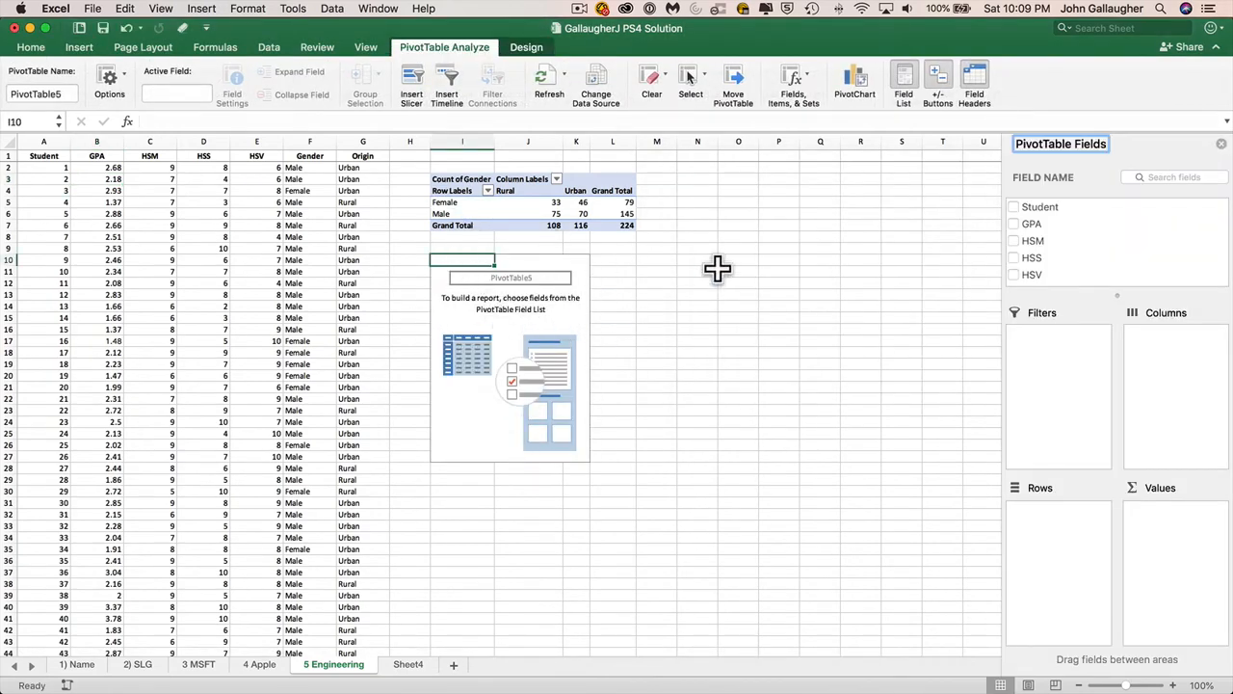
# Build the second PivotTable with Gender as rows, Origin as columns and the count of Origin as values
pyautogui.scroll(-3, 1101, 253)
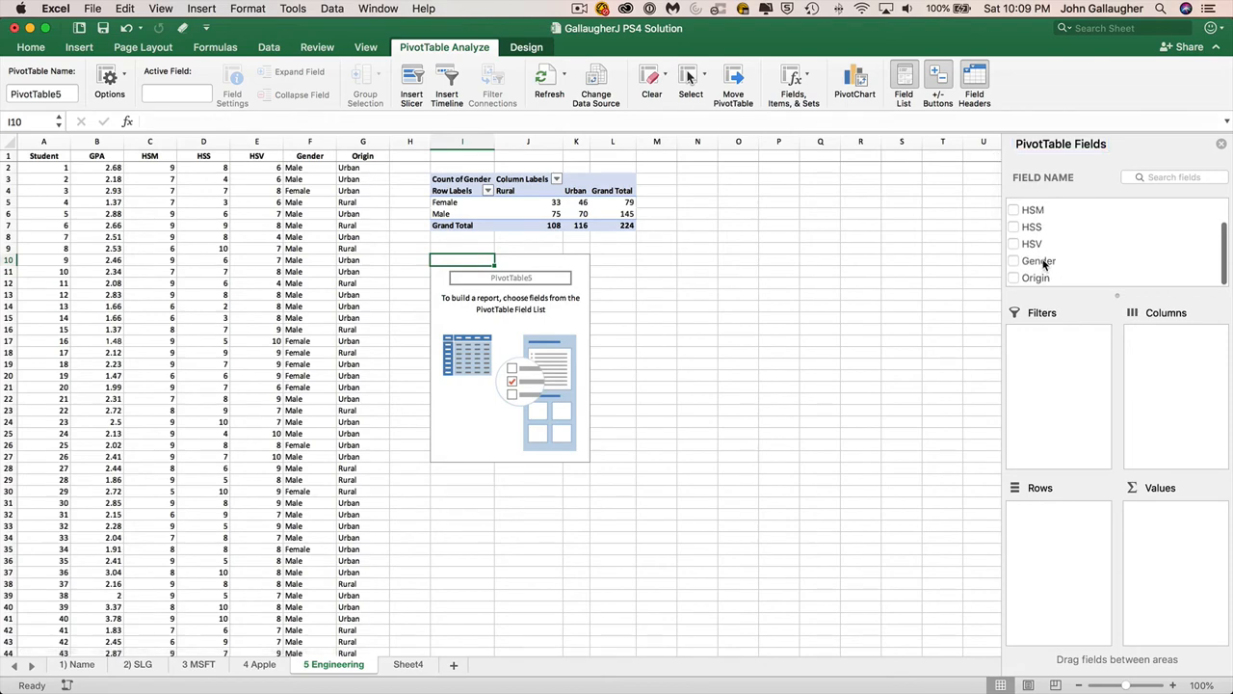
pyautogui.moveTo(1047, 261); pyautogui.dragTo(1070, 538)
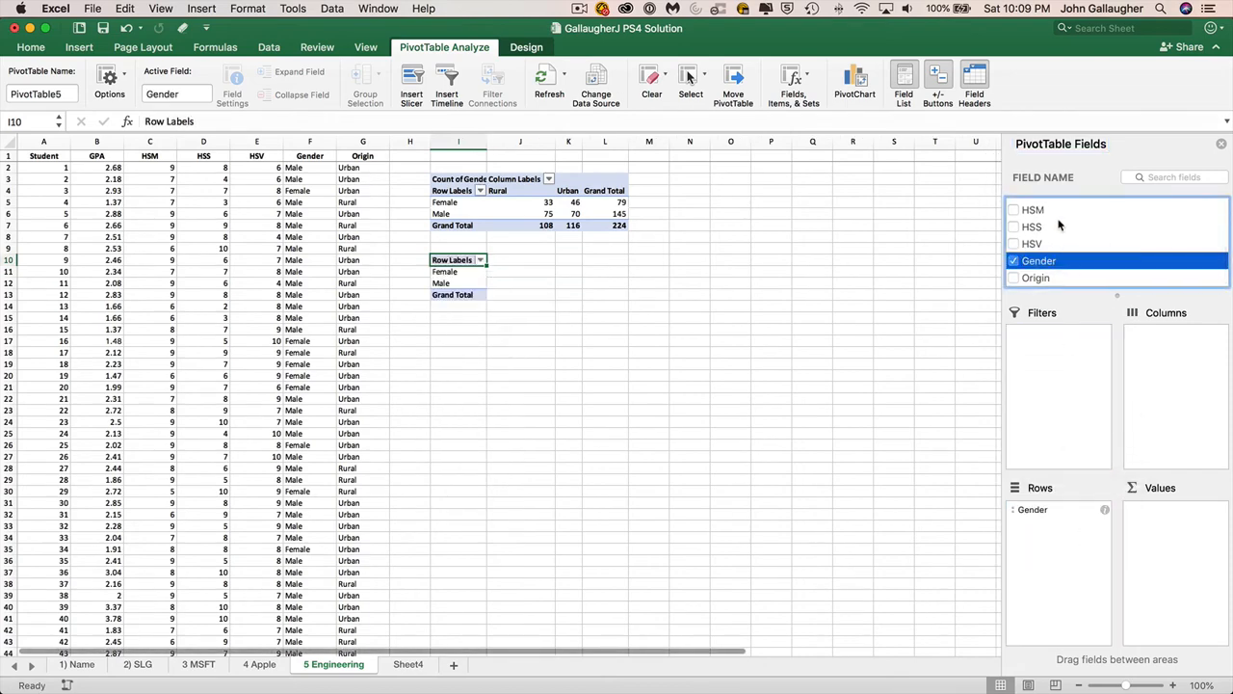
pyautogui.moveTo(1036, 277); pyautogui.dragTo(1174, 337)
pyautogui.moveTo(1041, 282); pyautogui.dragTo(1172, 538)
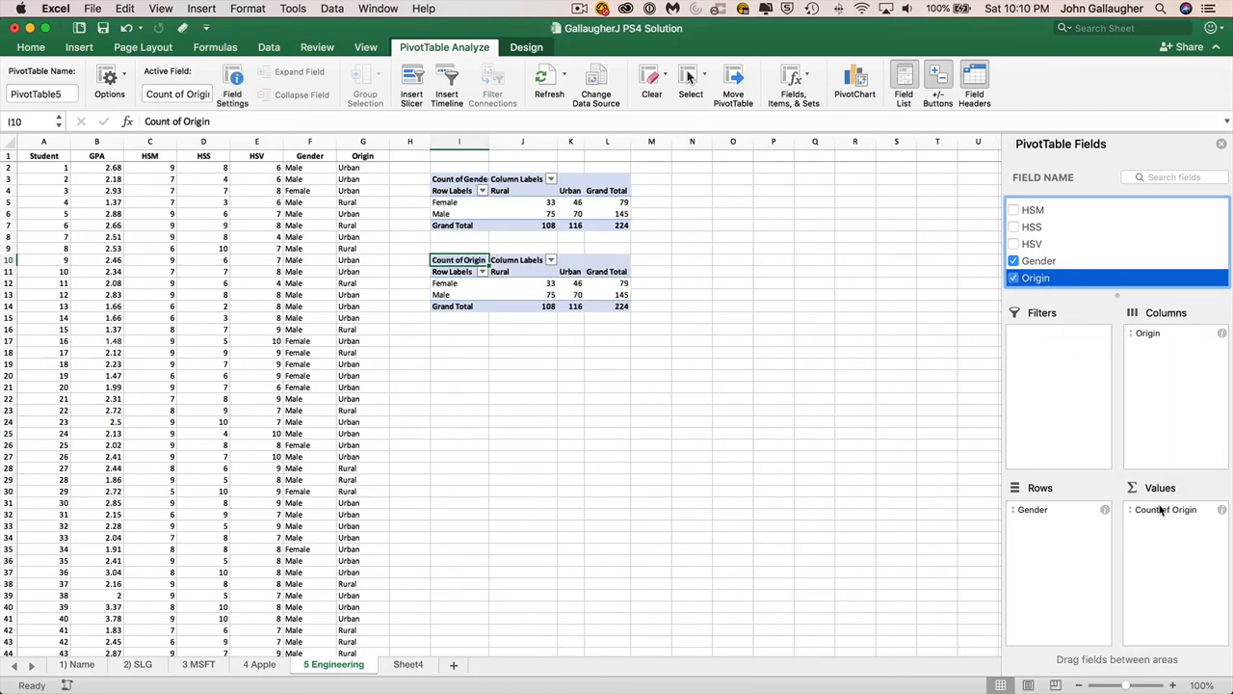
# Show the second PivotTable's Count of Origin values as % of Grand Total
pyautogui.click(1159, 511)
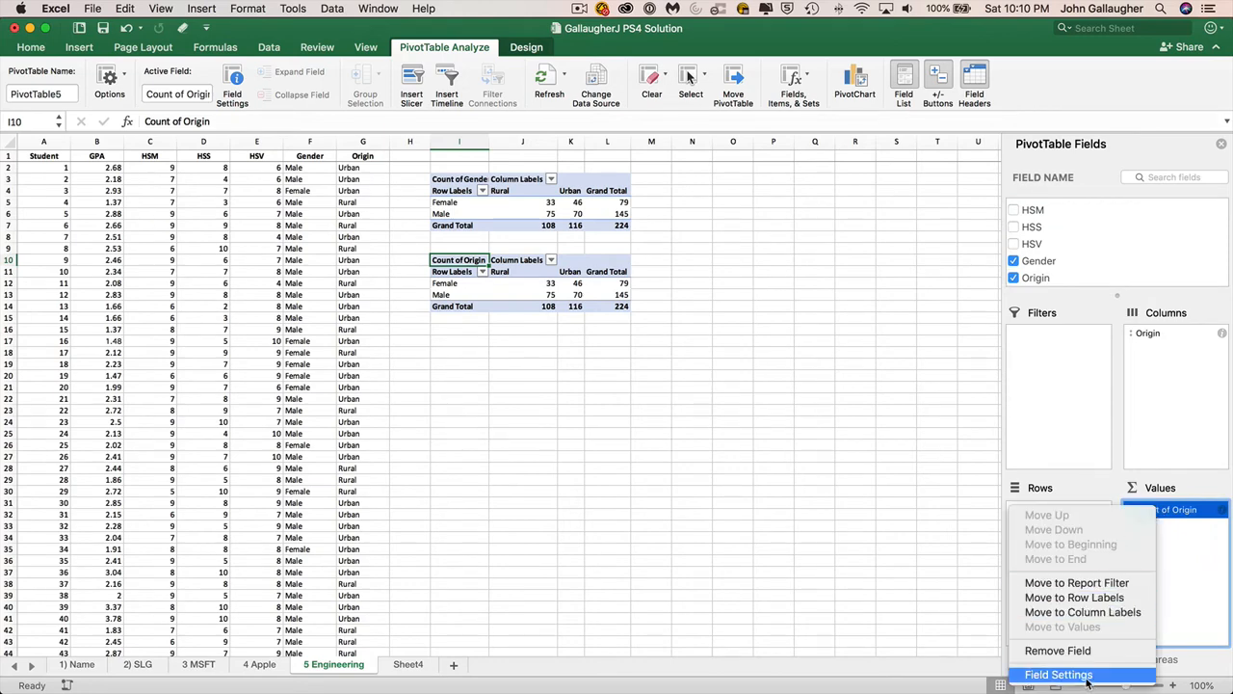
pyautogui.click(1177, 517)
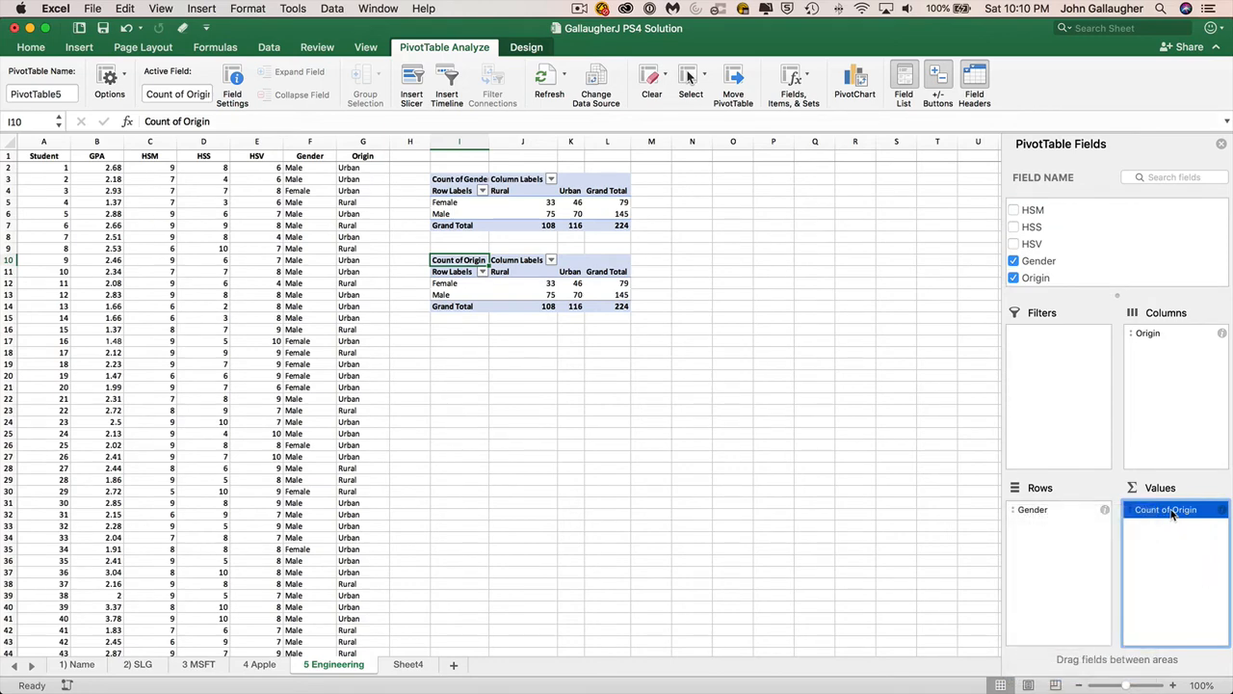
pyautogui.click(1173, 513)
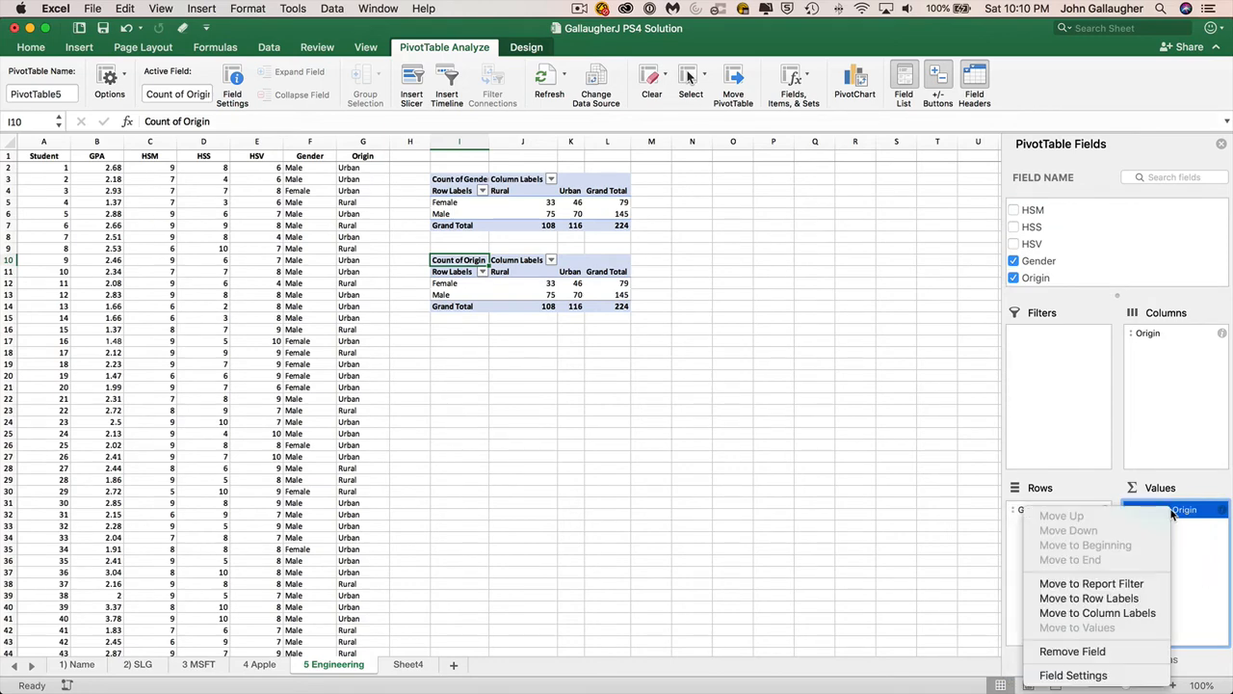
pyautogui.click(1107, 675)
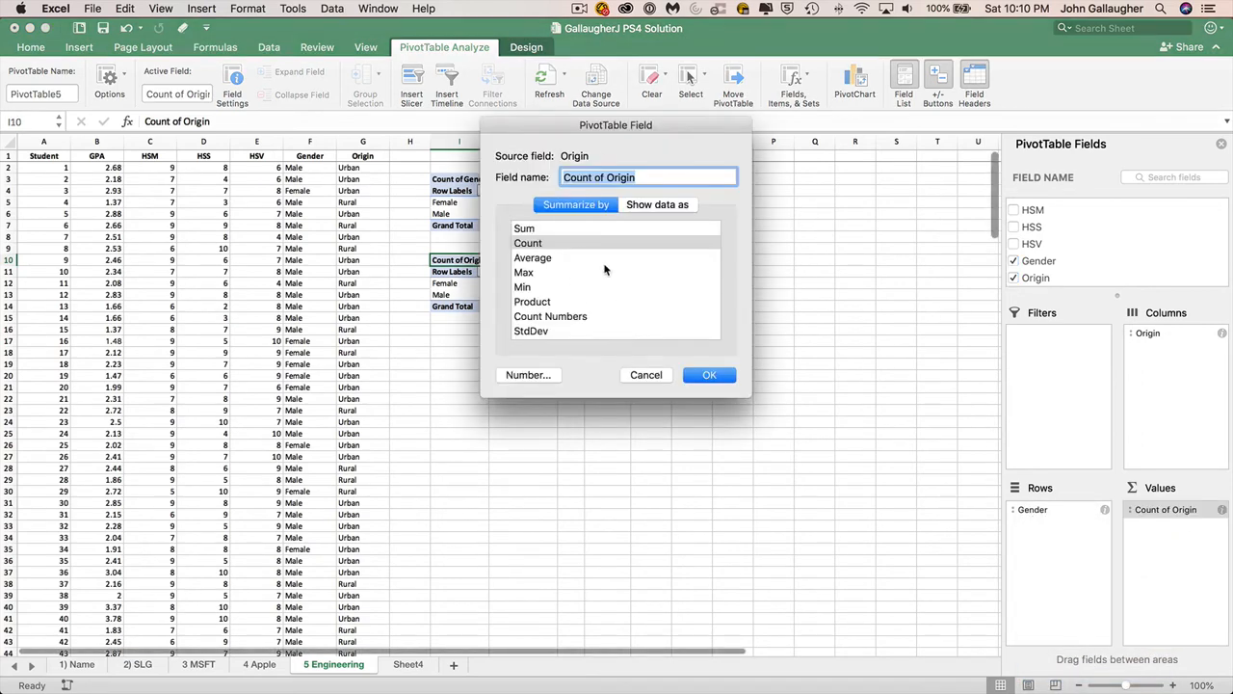
pyautogui.scroll(-3, 605, 270)
pyautogui.scroll(3, 603, 267)
pyautogui.click(664, 205)
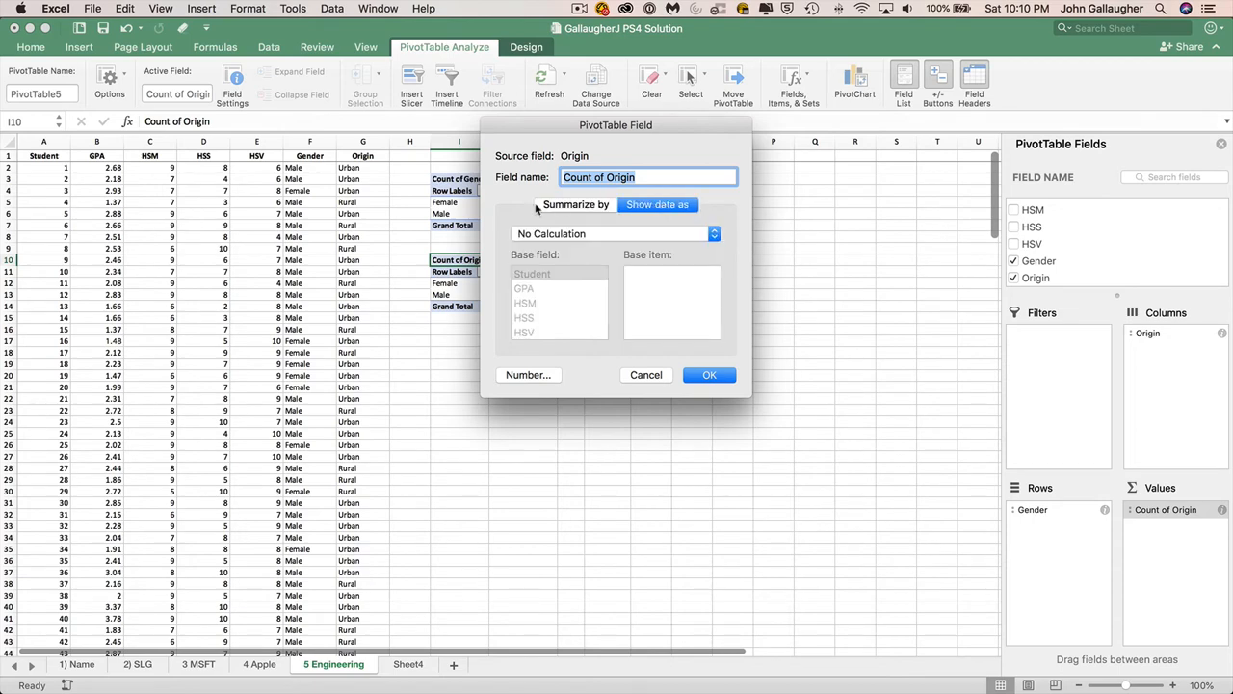
pyautogui.click(587, 234)
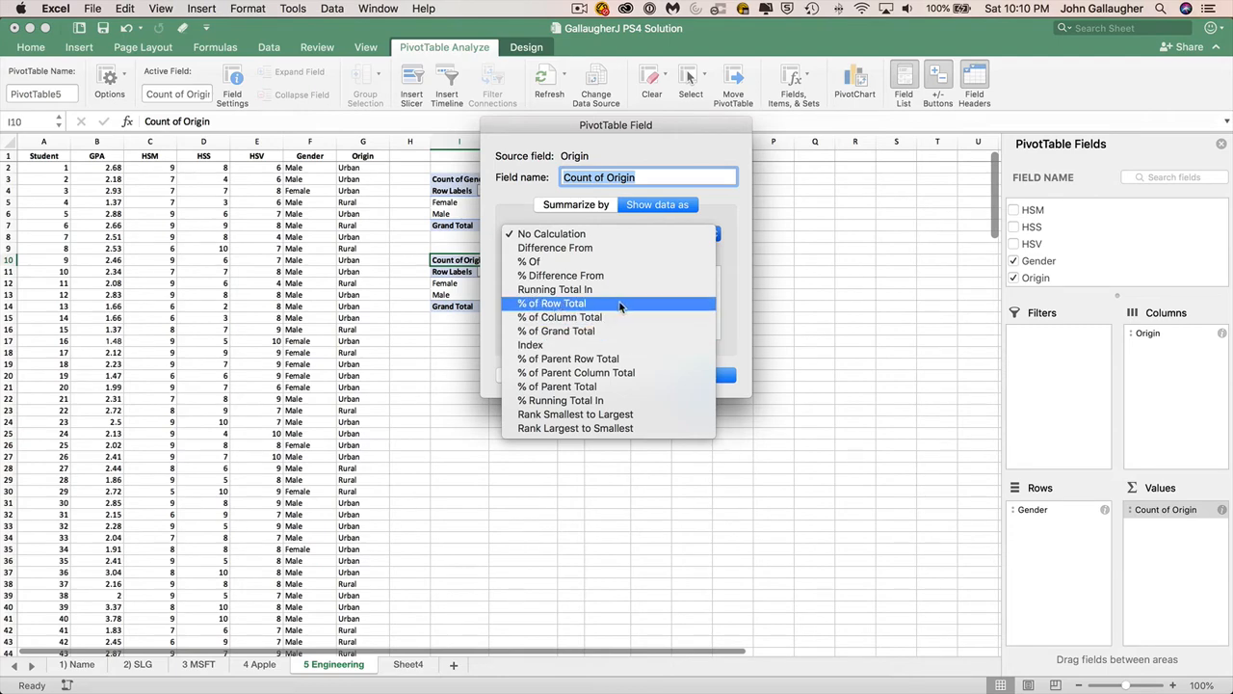
pyautogui.click(631, 330)
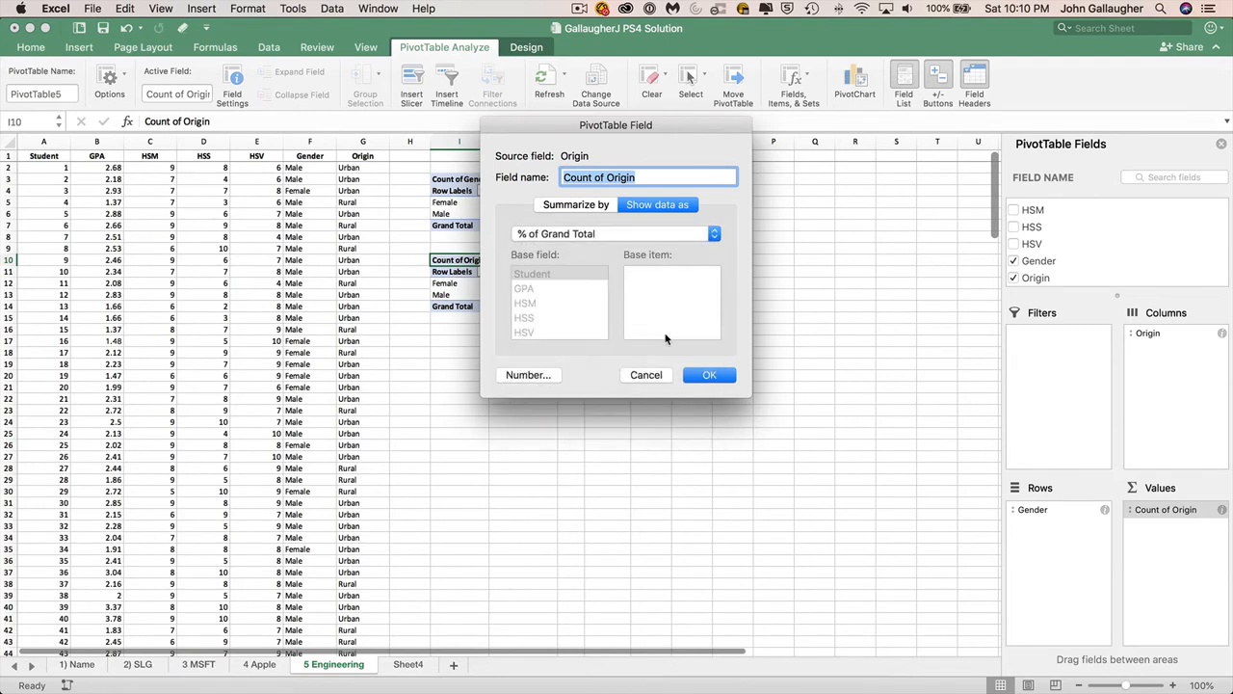
pyautogui.click(710, 375)
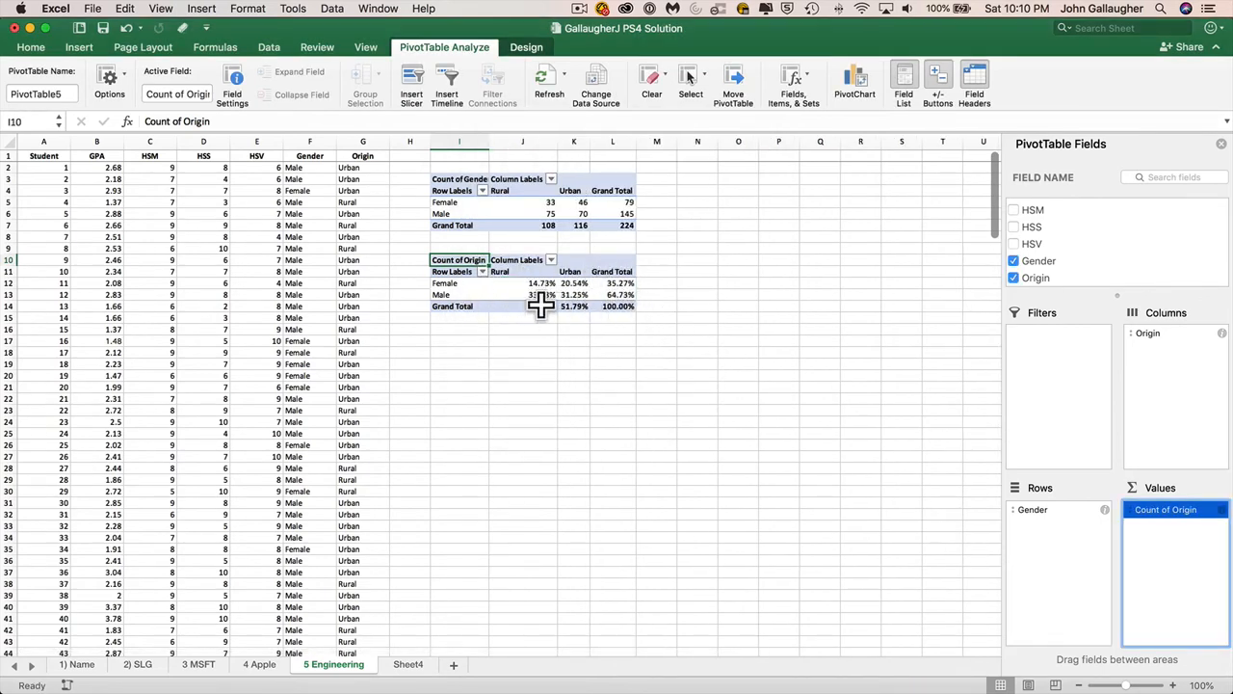
# Look through the student data, review the requirements for table (c) in the problem set PDF in Chrome, and return to the Excel workbook
pyautogui.scroll(-15, 358, 378)
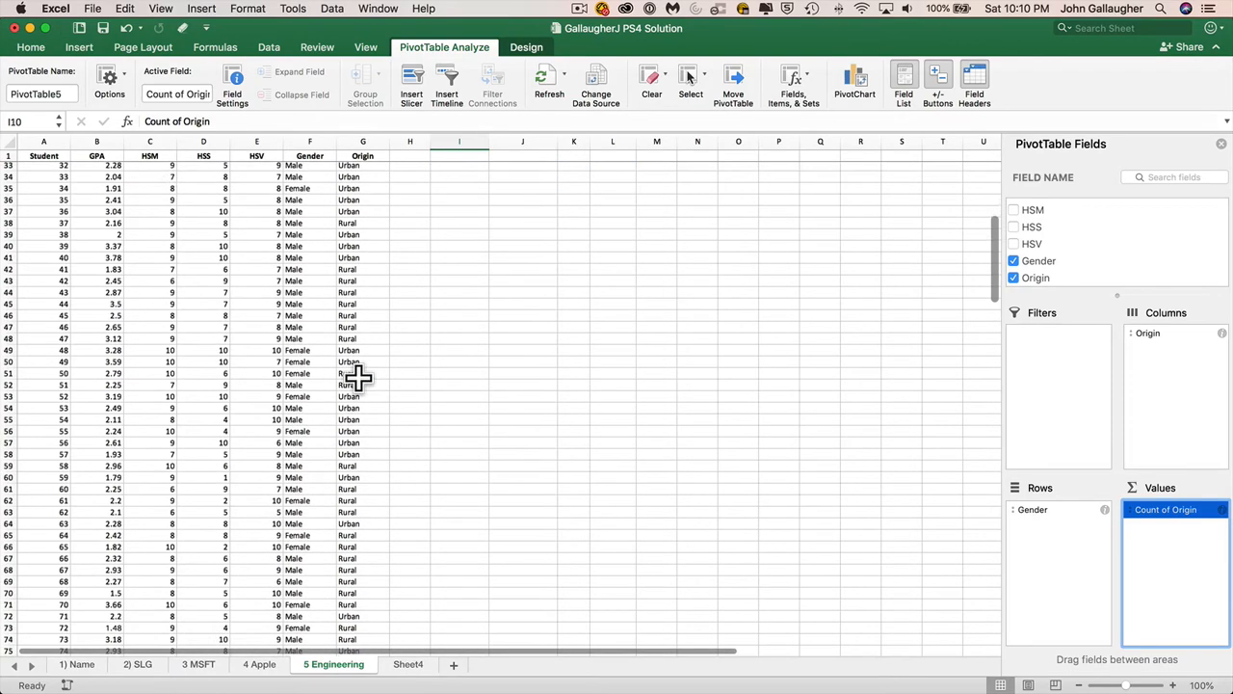
pyautogui.scroll(-20, 358, 377)
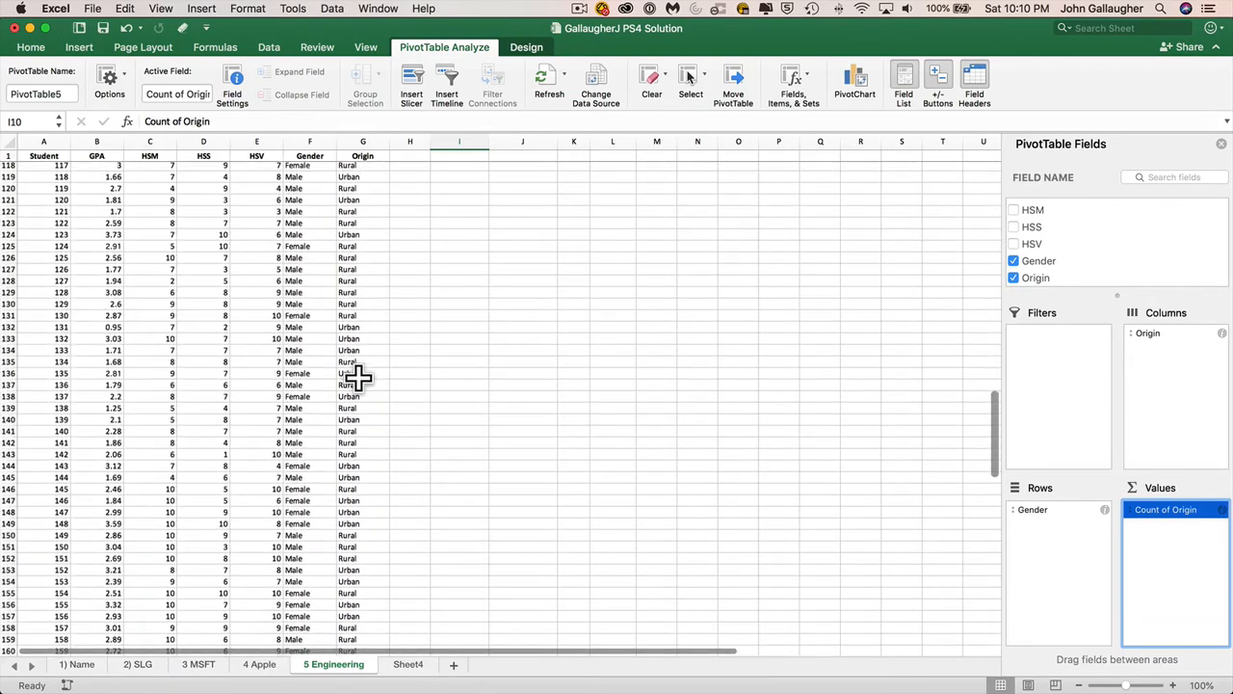
pyautogui.scroll(20, 357, 378)
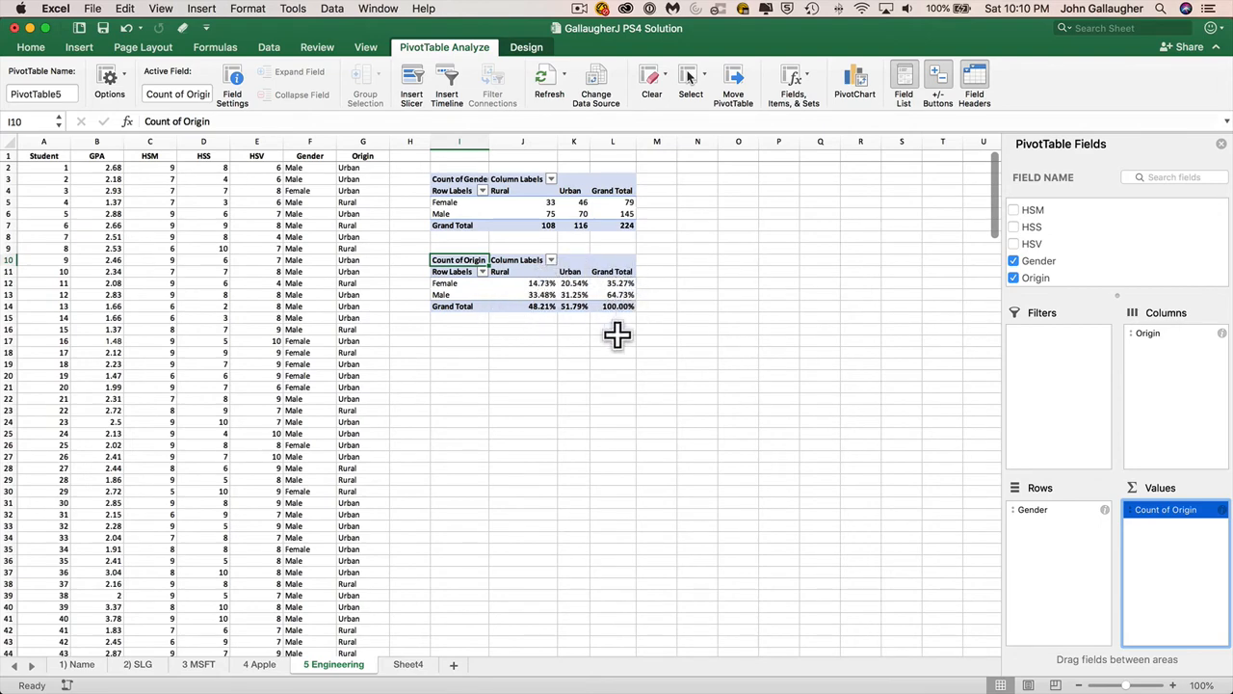
pyautogui.click(466, 339)
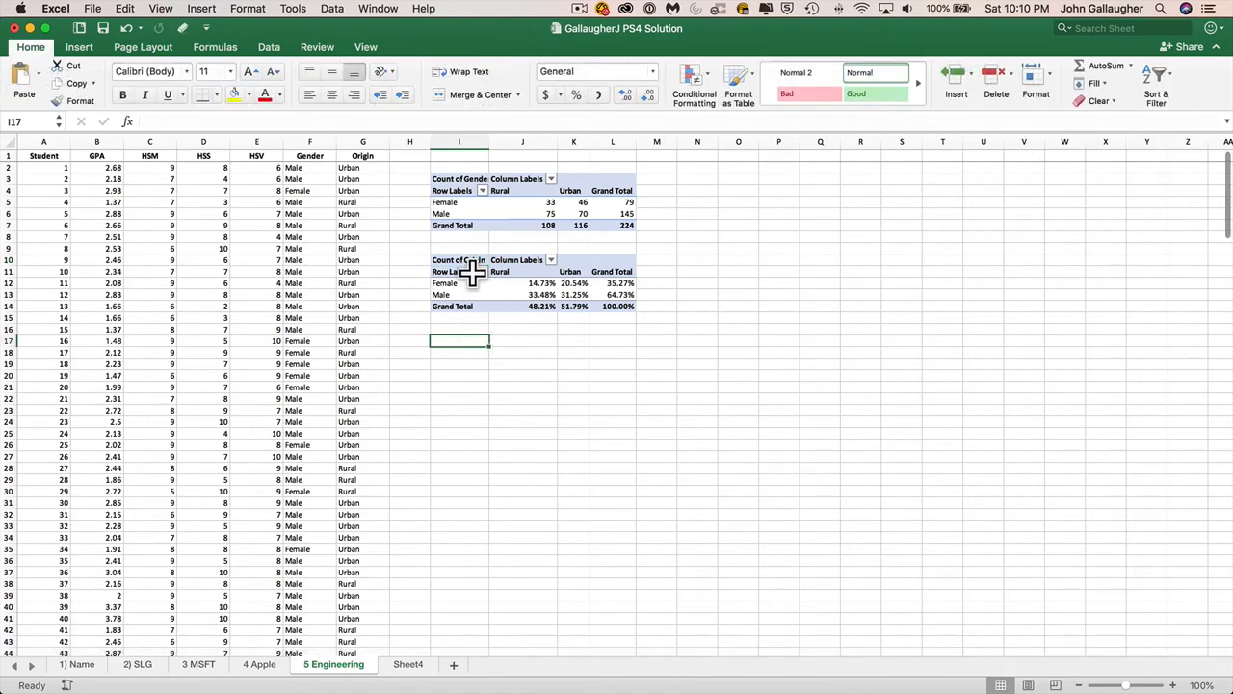
pyautogui.press('super+Tab')
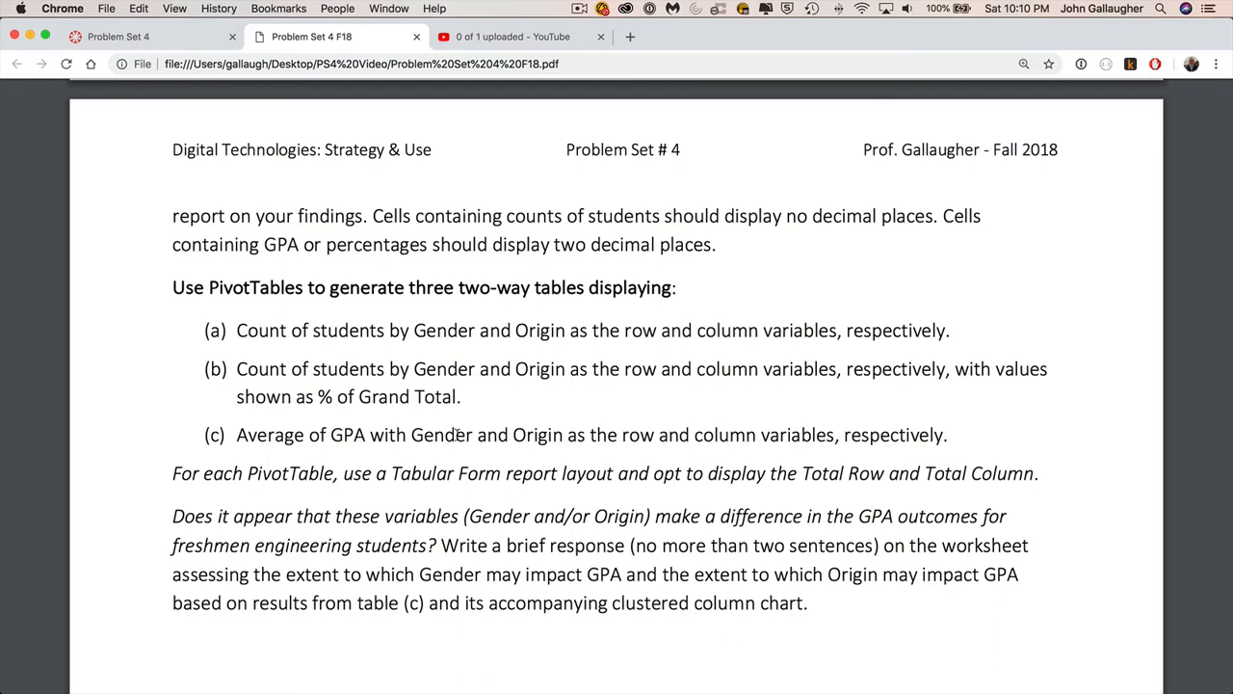
pyautogui.press('super+Tab')
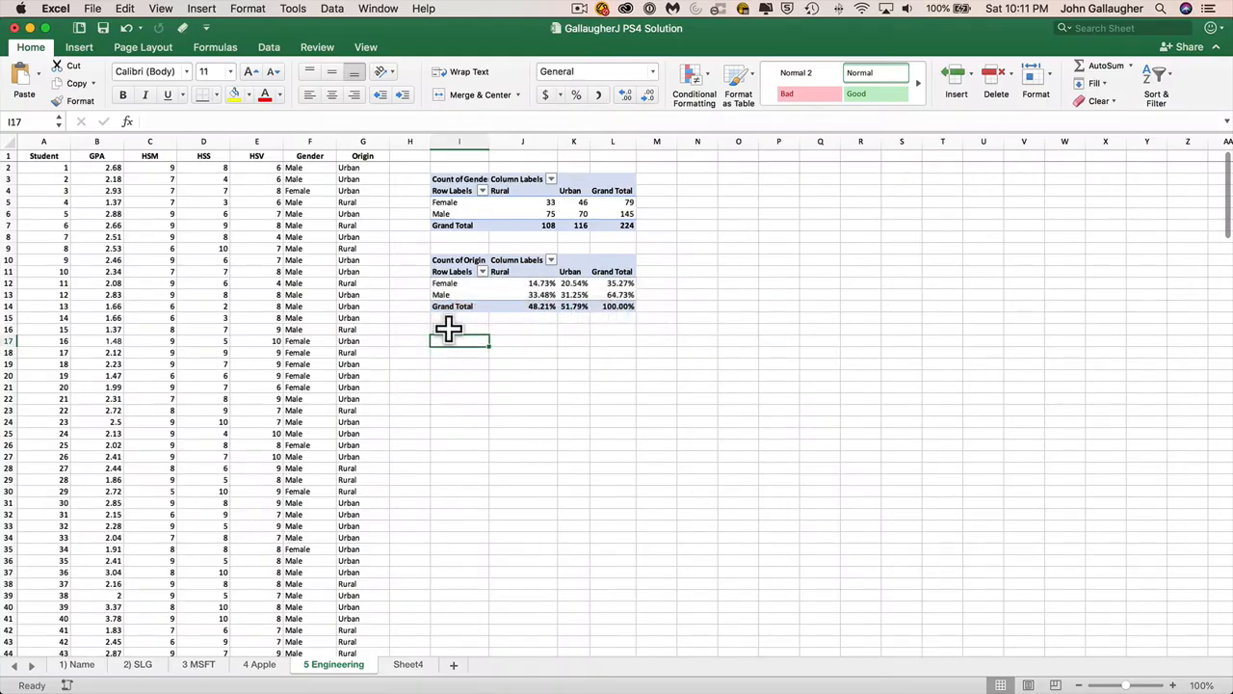
# Create a third PivotTable from the student data A1:G225, placed at cell I17 of the existing worksheet
pyautogui.click(101, 179)
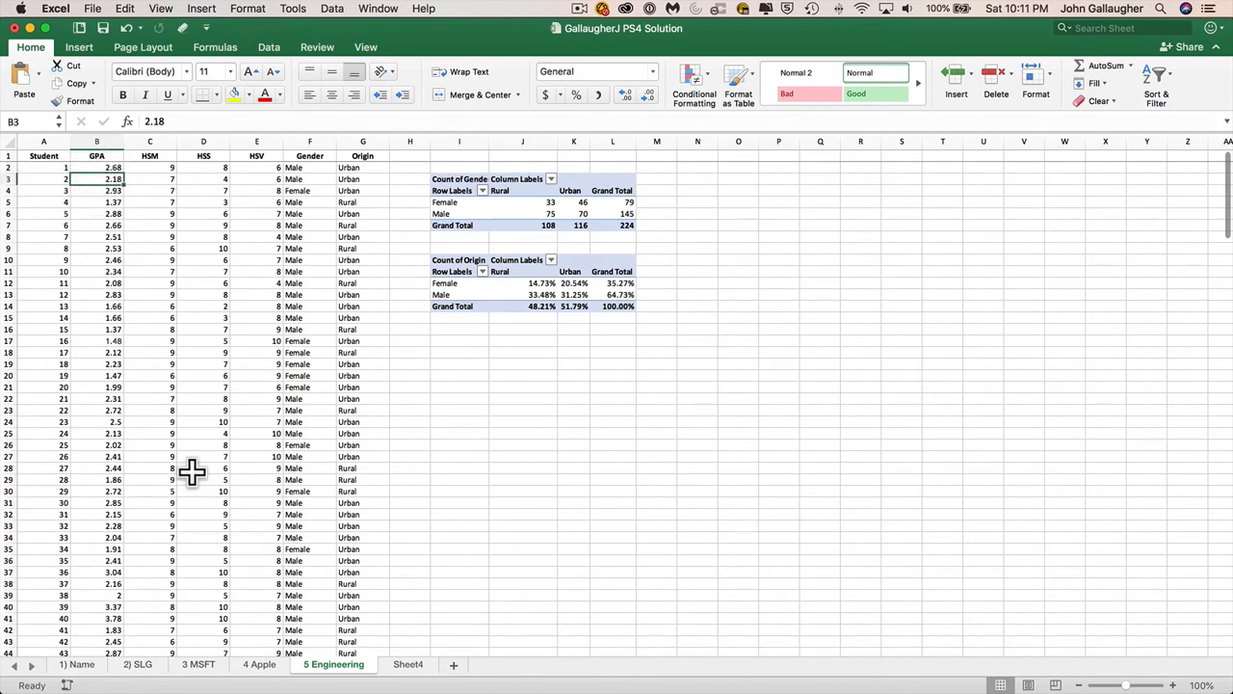
pyautogui.click(81, 48)
pyautogui.click(27, 79)
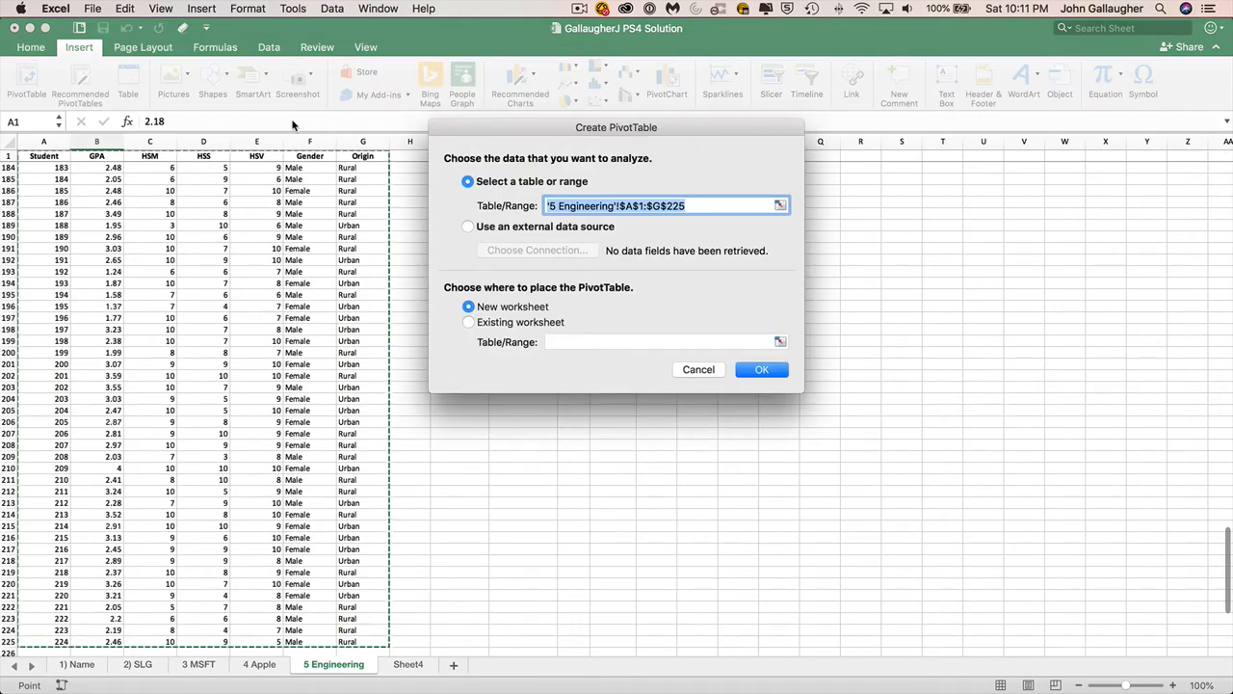
pyautogui.click(520, 322)
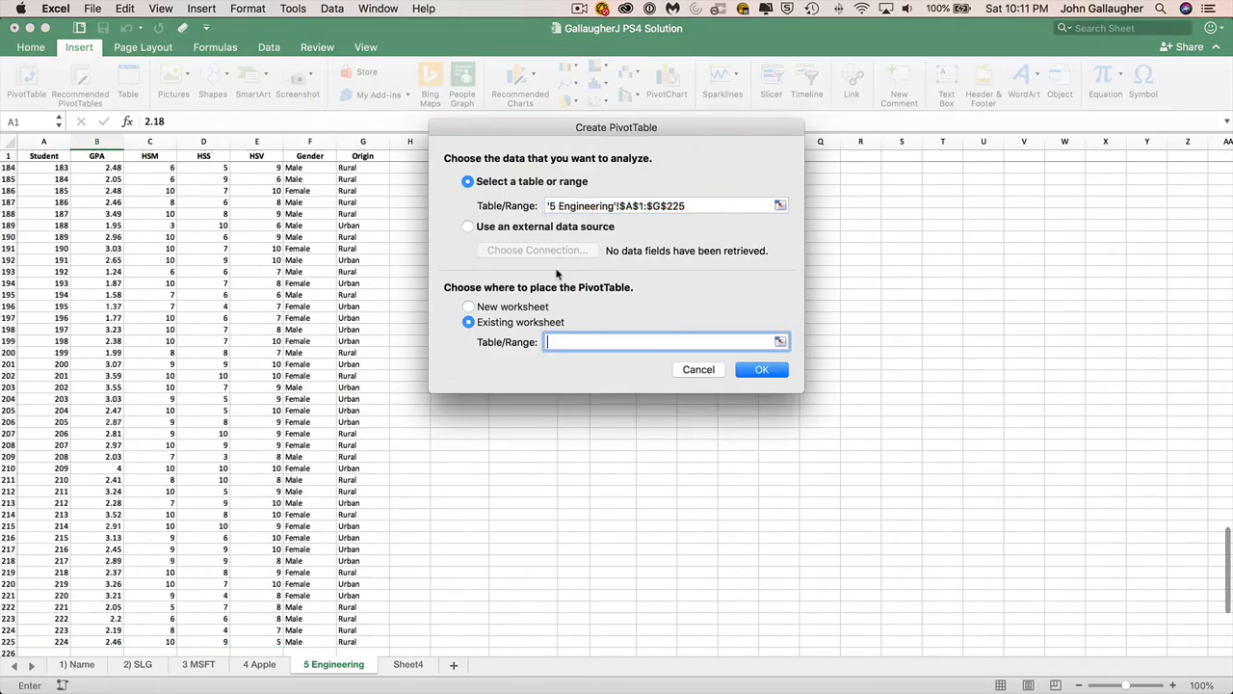
pyautogui.moveTo(599, 130); pyautogui.dragTo(892, 154)
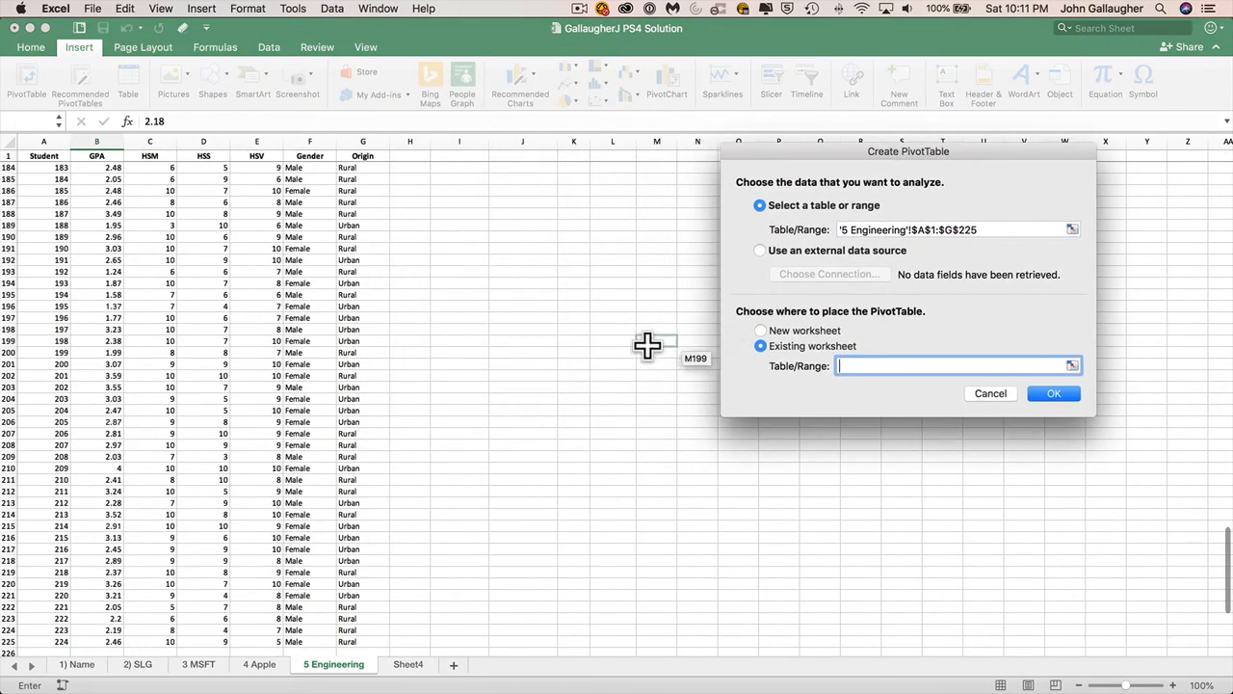
pyautogui.scroll(20, 647, 346)
pyautogui.click(468, 340)
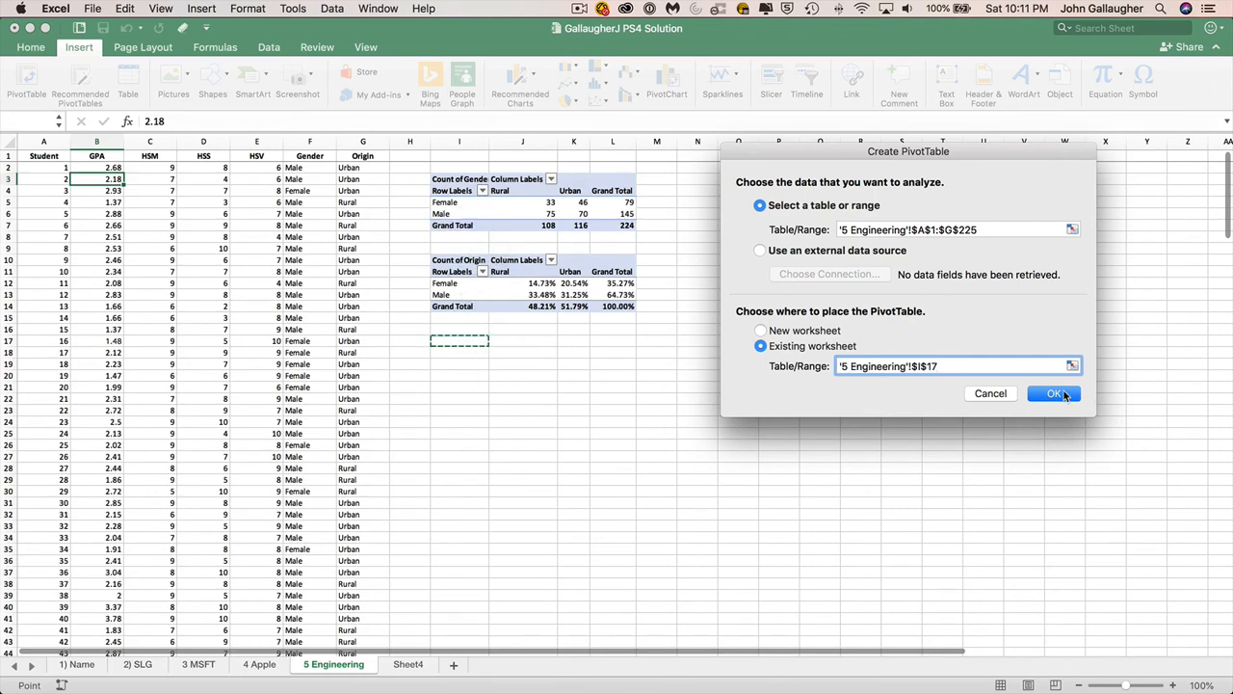
pyautogui.click(1057, 393)
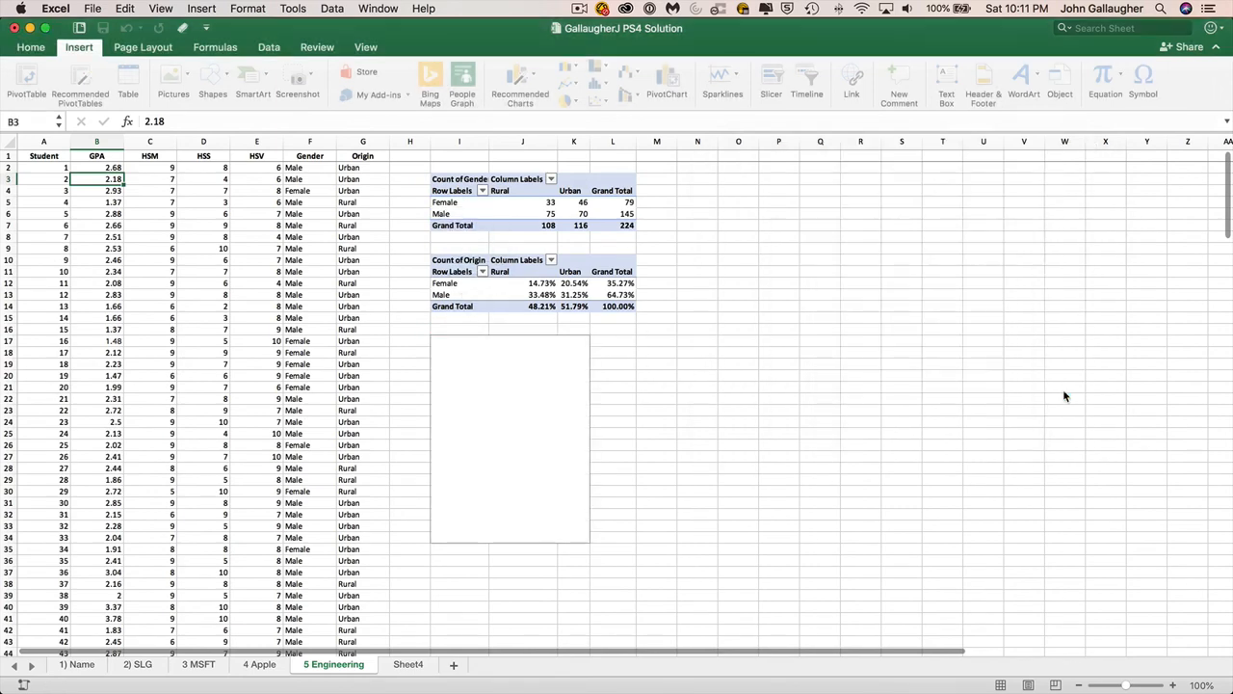
# Build the third PivotTable with Gender as rows, Origin as columns and GPA as values
pyautogui.scroll(-2, 1043, 224)
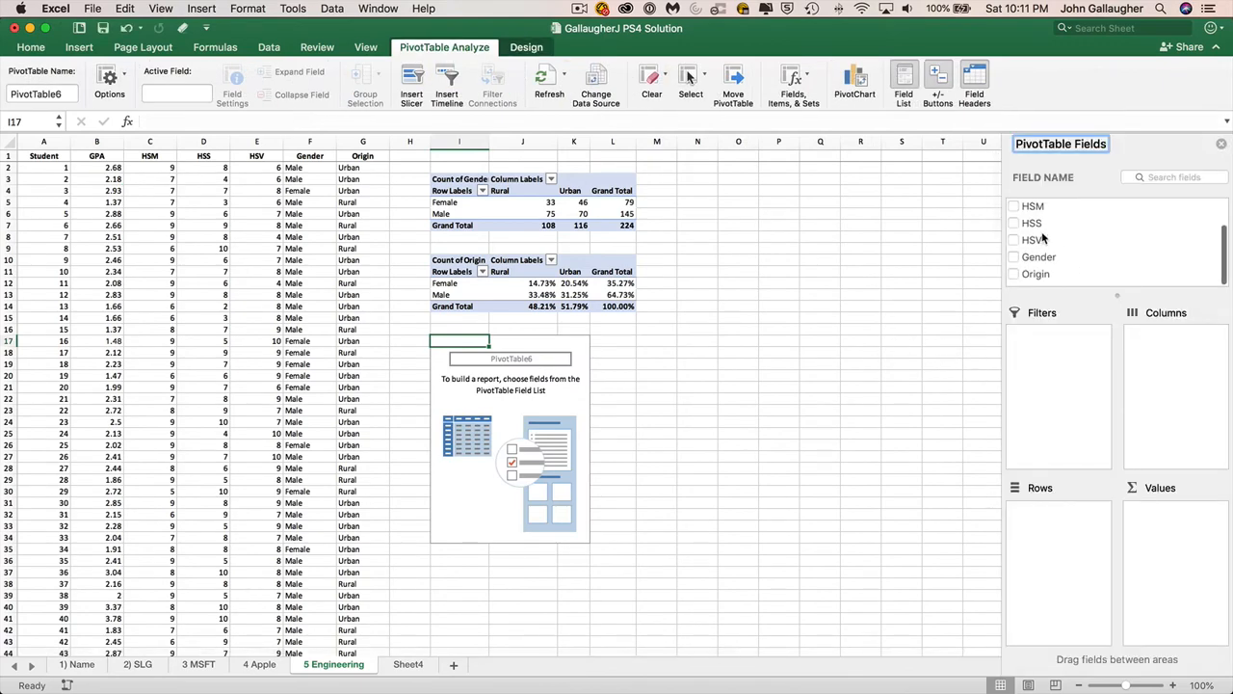
pyautogui.moveTo(1039, 262); pyautogui.dragTo(1070, 529)
pyautogui.moveTo(1036, 280); pyautogui.dragTo(1192, 381)
pyautogui.scroll(2, 1072, 261)
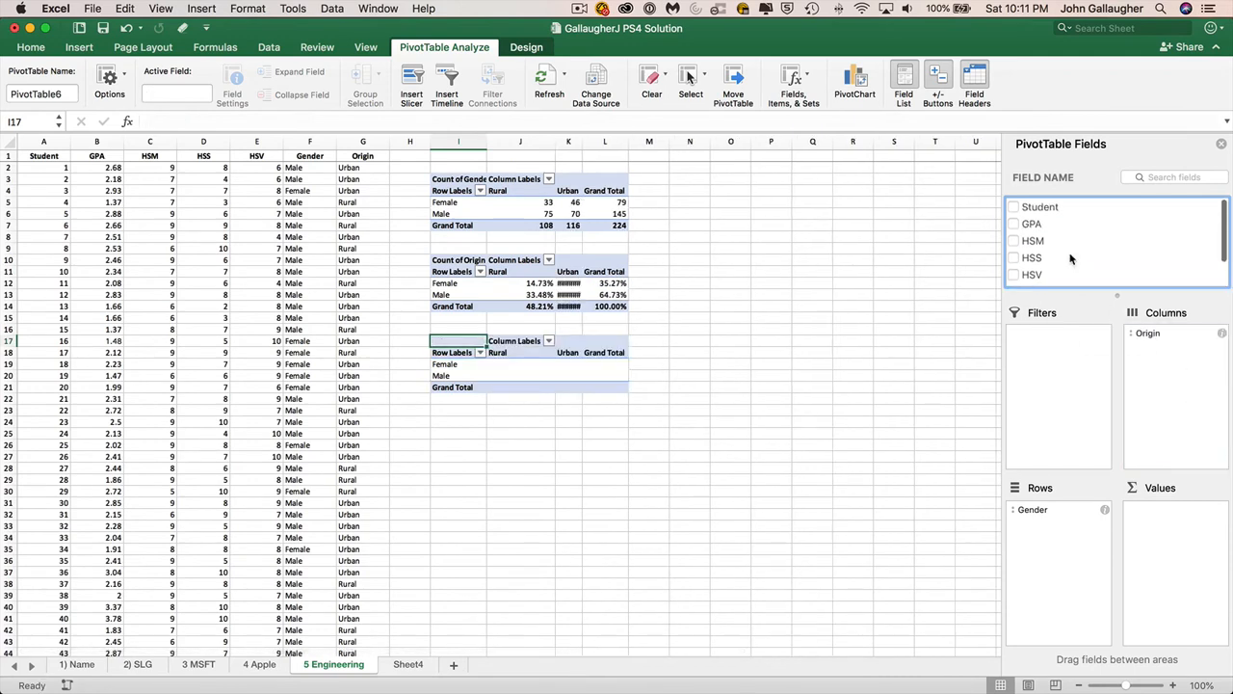
pyautogui.moveTo(1030, 227); pyautogui.dragTo(1195, 564)
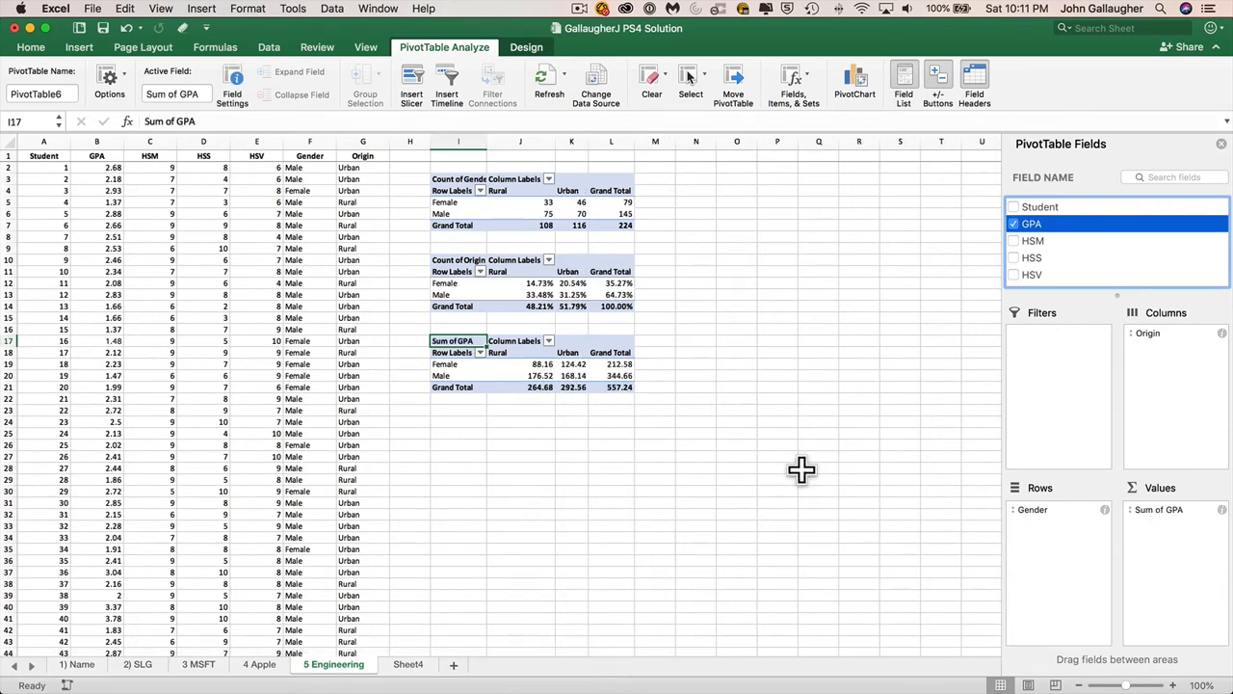
# Change the third PivotTable's GPA values to be summarized by Average
pyautogui.click(1169, 509)
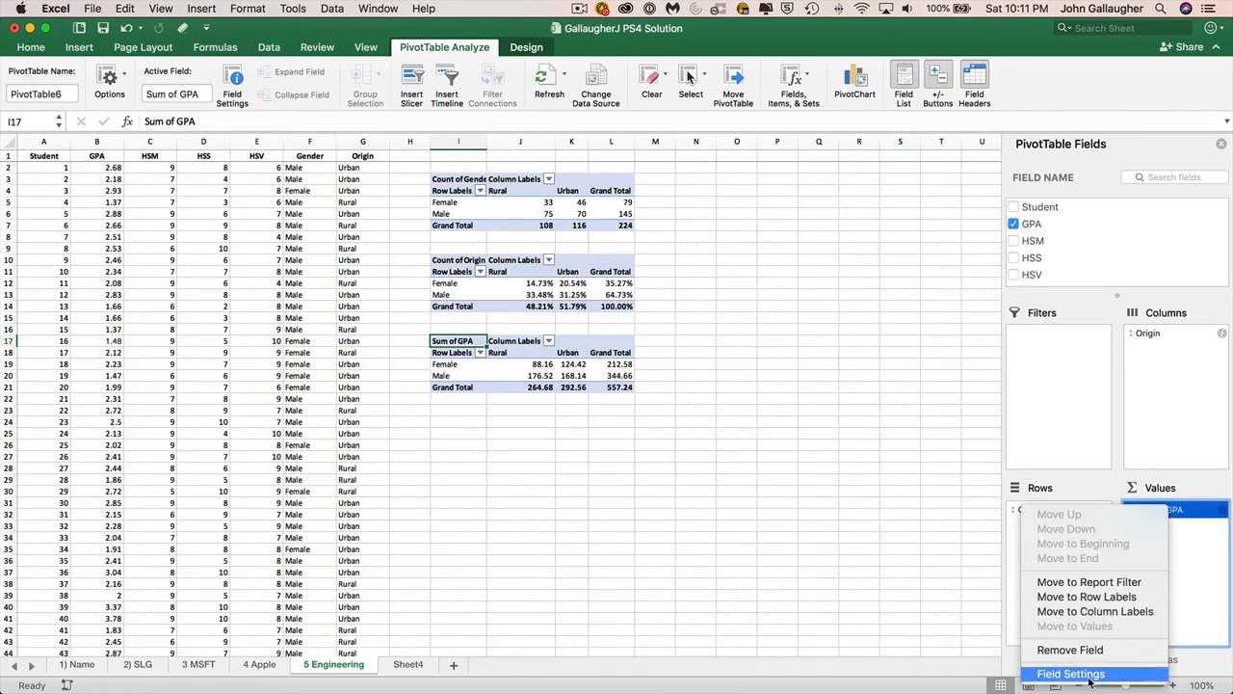
pyautogui.click(1084, 674)
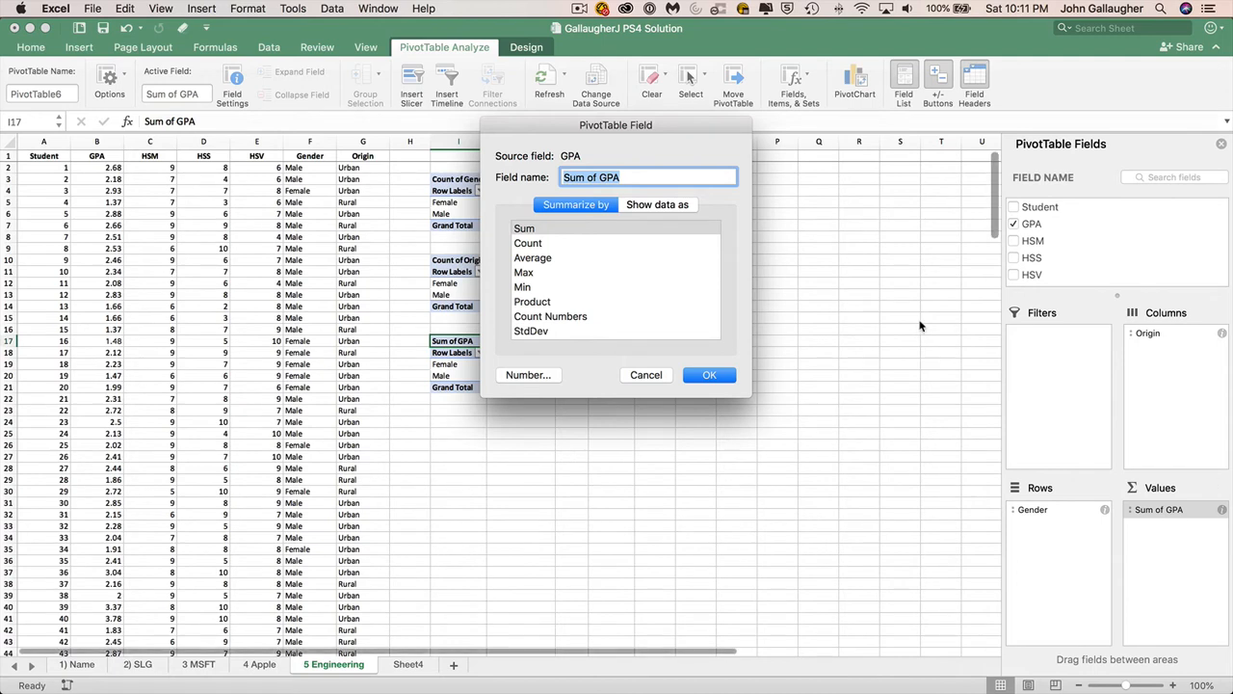
pyautogui.click(545, 260)
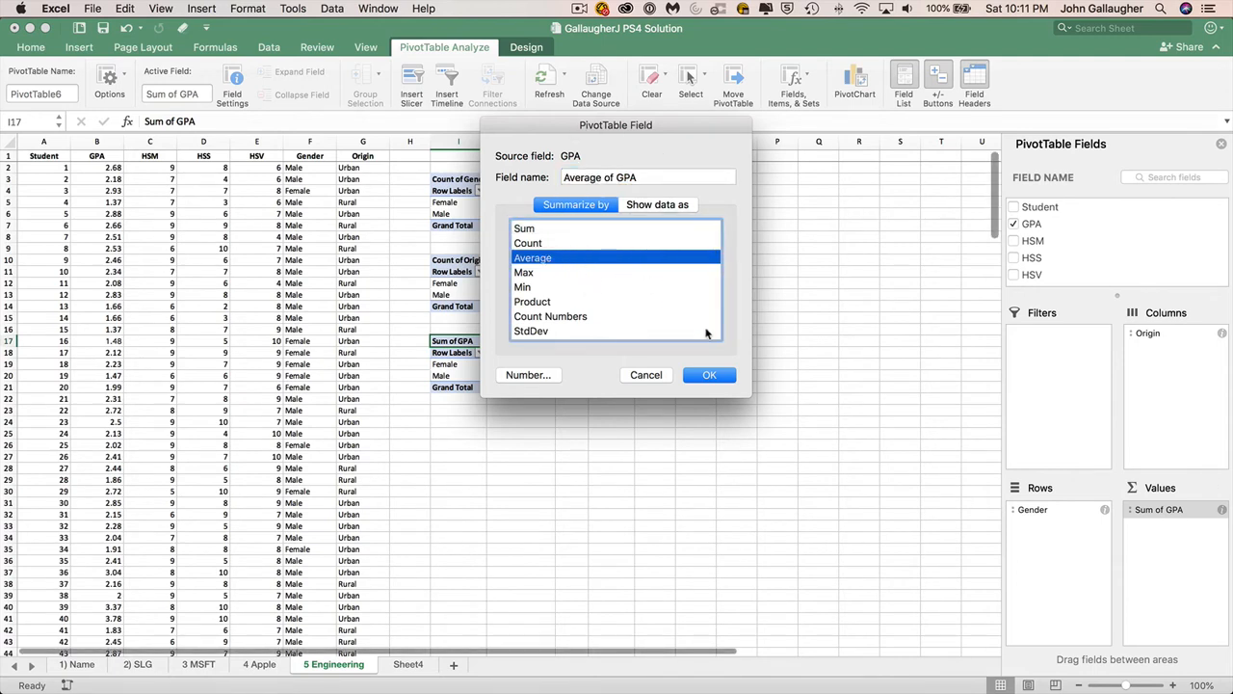
pyautogui.click(709, 374)
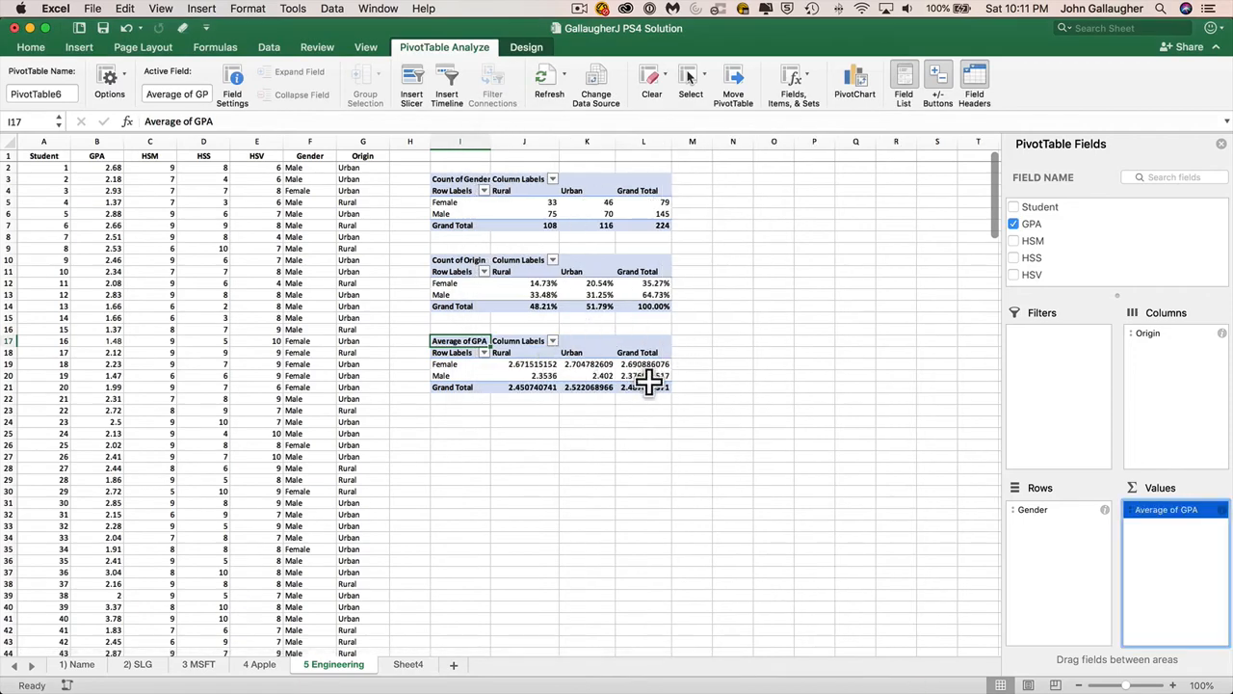
# Format the average GPA values in J19:L21 with two decimal places and close the PivotTable field list
pyautogui.moveTo(651, 391); pyautogui.dragTo(516, 364)
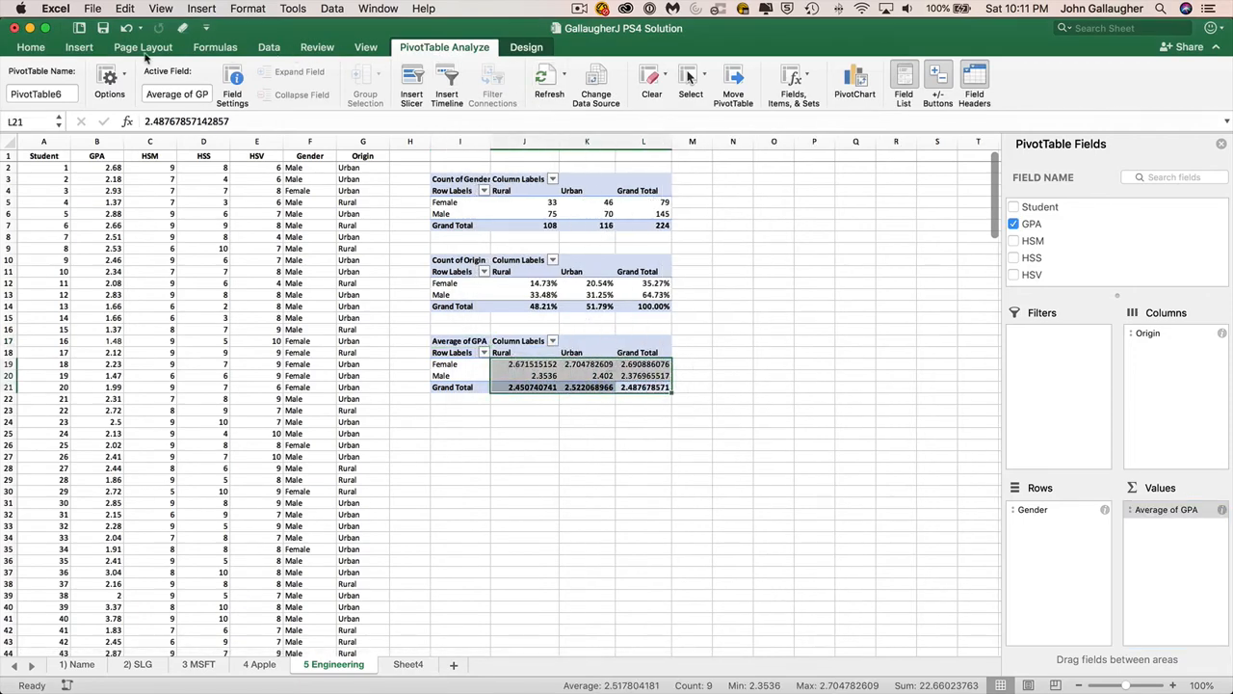
pyautogui.click(34, 49)
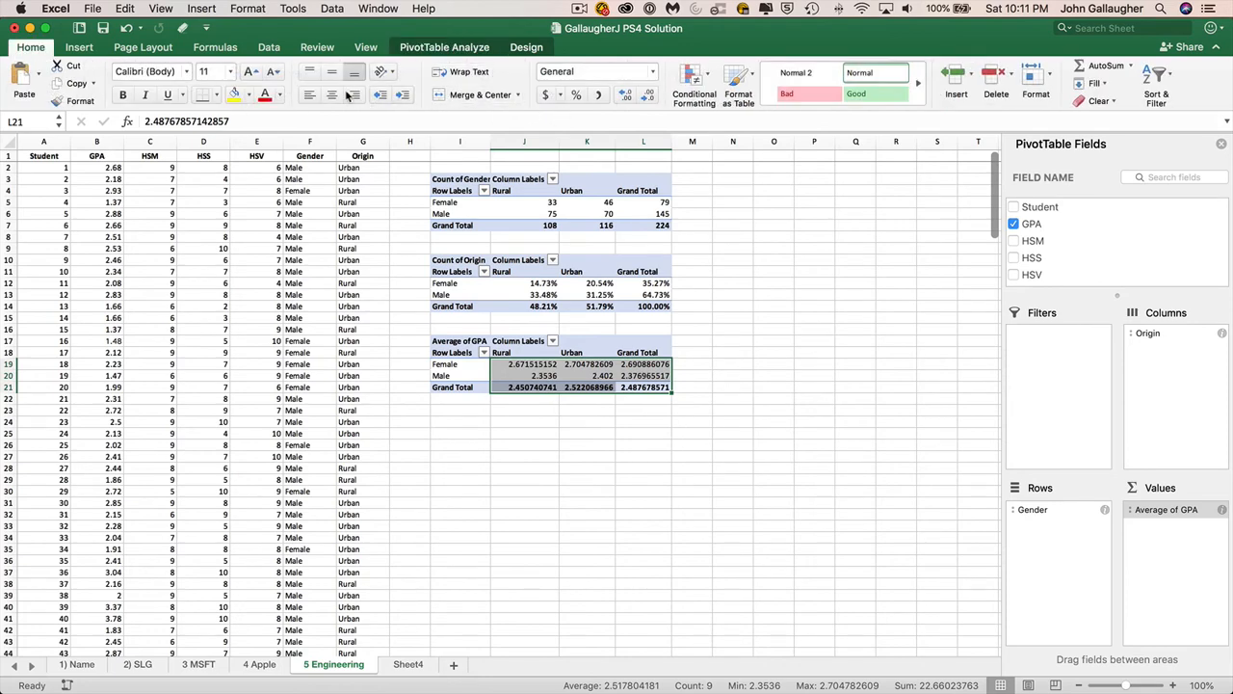
pyautogui.click(648, 98)
pyautogui.click(648, 97)
pyautogui.click(648, 98)
pyautogui.click(647, 97)
pyautogui.click(647, 97)
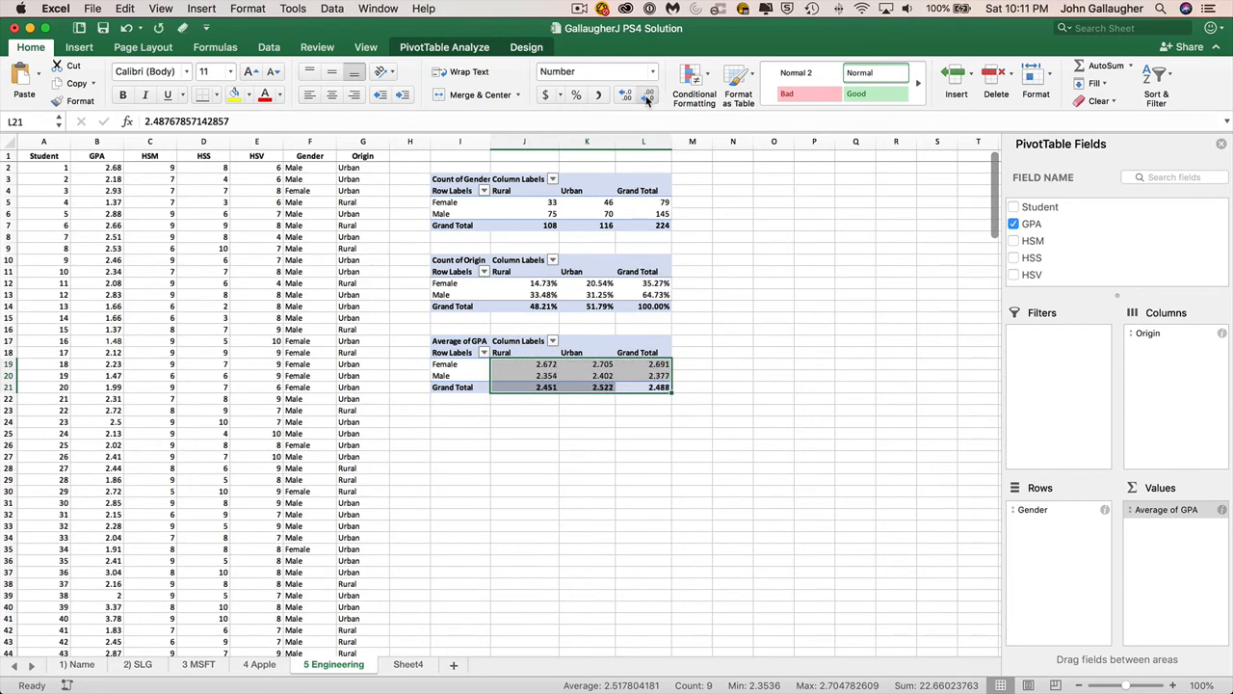
pyautogui.click(647, 97)
pyautogui.click(648, 97)
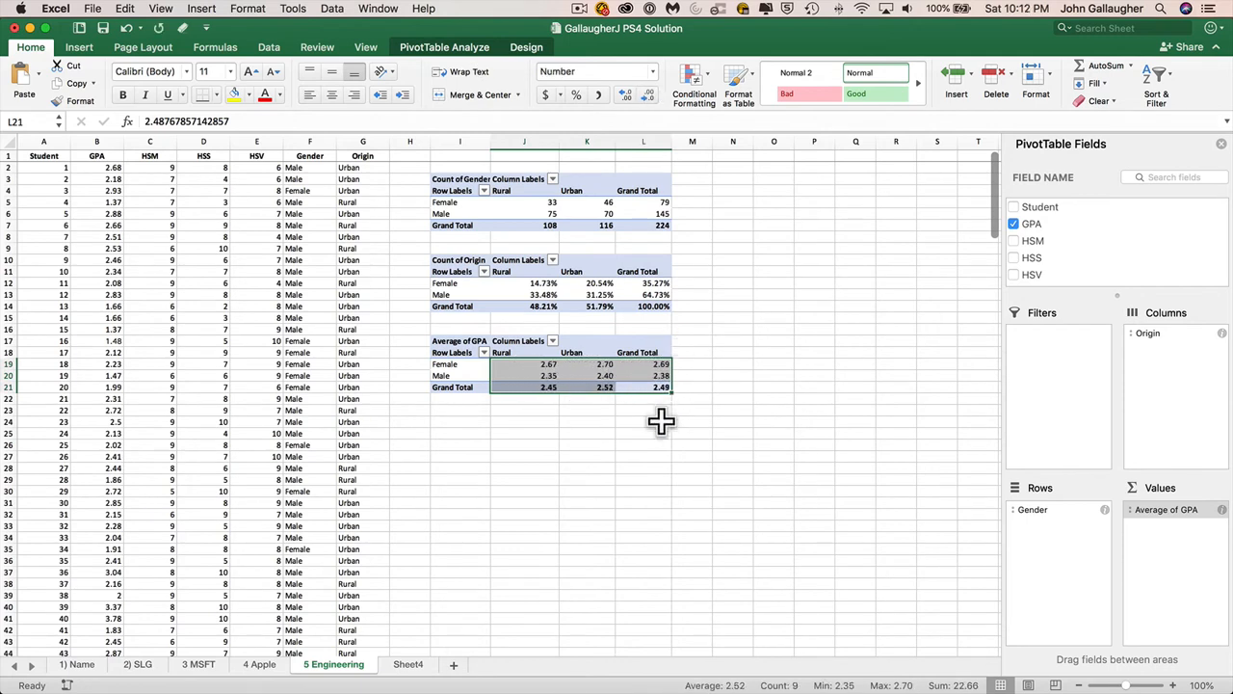
pyautogui.click(1221, 145)
# Compare the three PivotTables in Excel with the layout and totals requirements in the problem set PDF in Chrome
pyautogui.press('super+Tab')
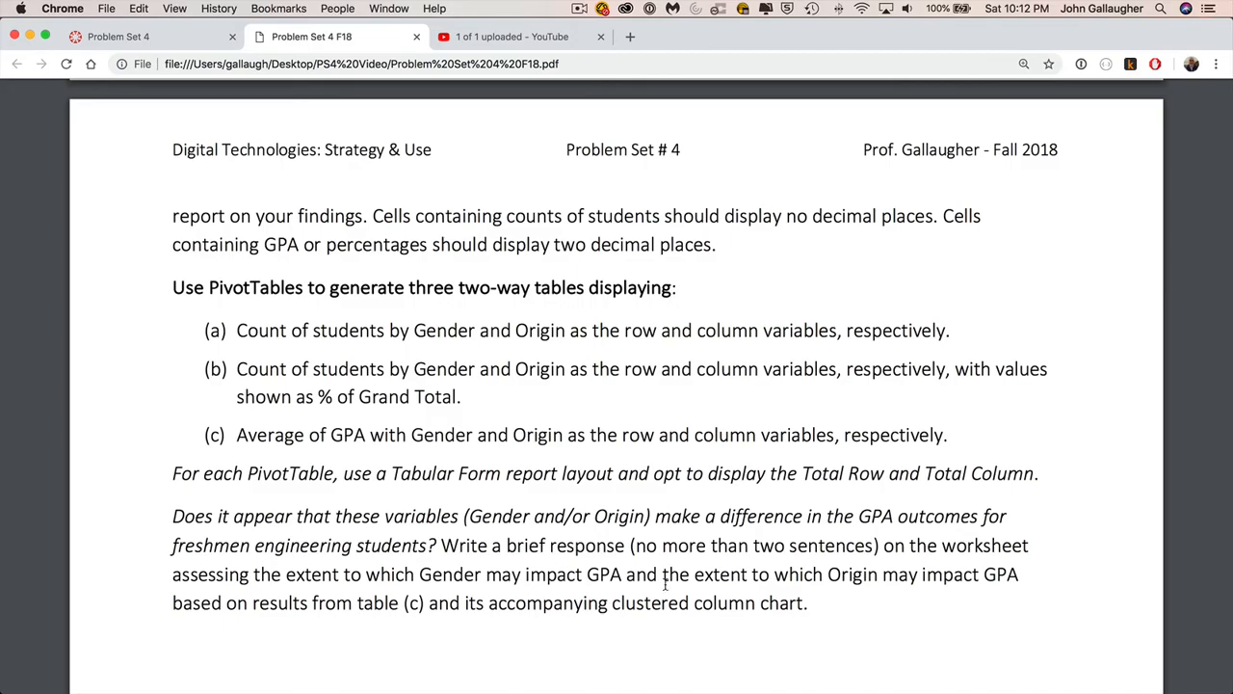
pyautogui.press('super+Tab')
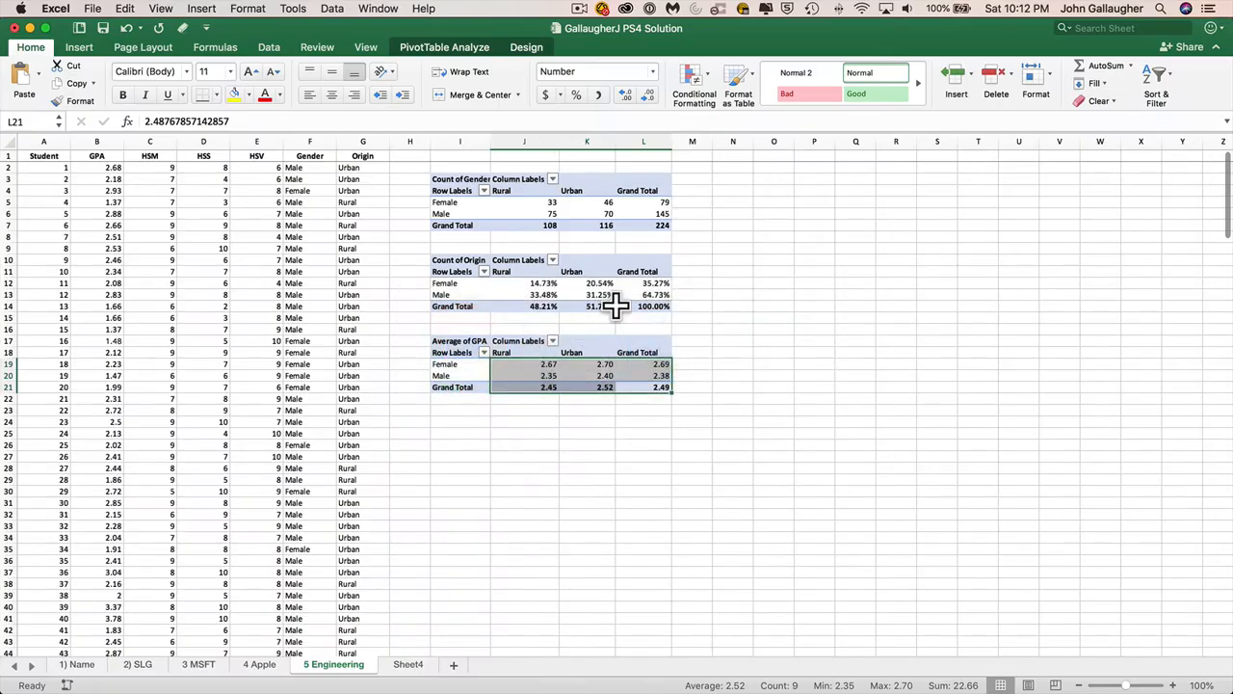
pyautogui.click(767, 285)
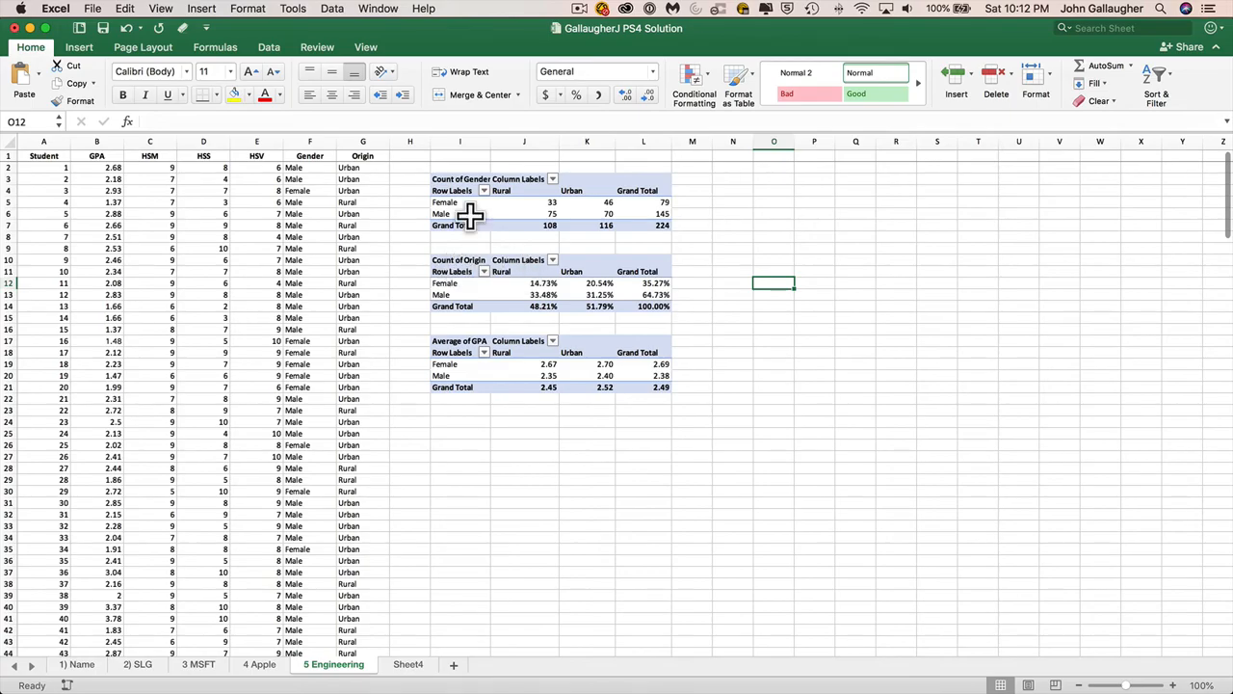
pyautogui.press('super+Tab')
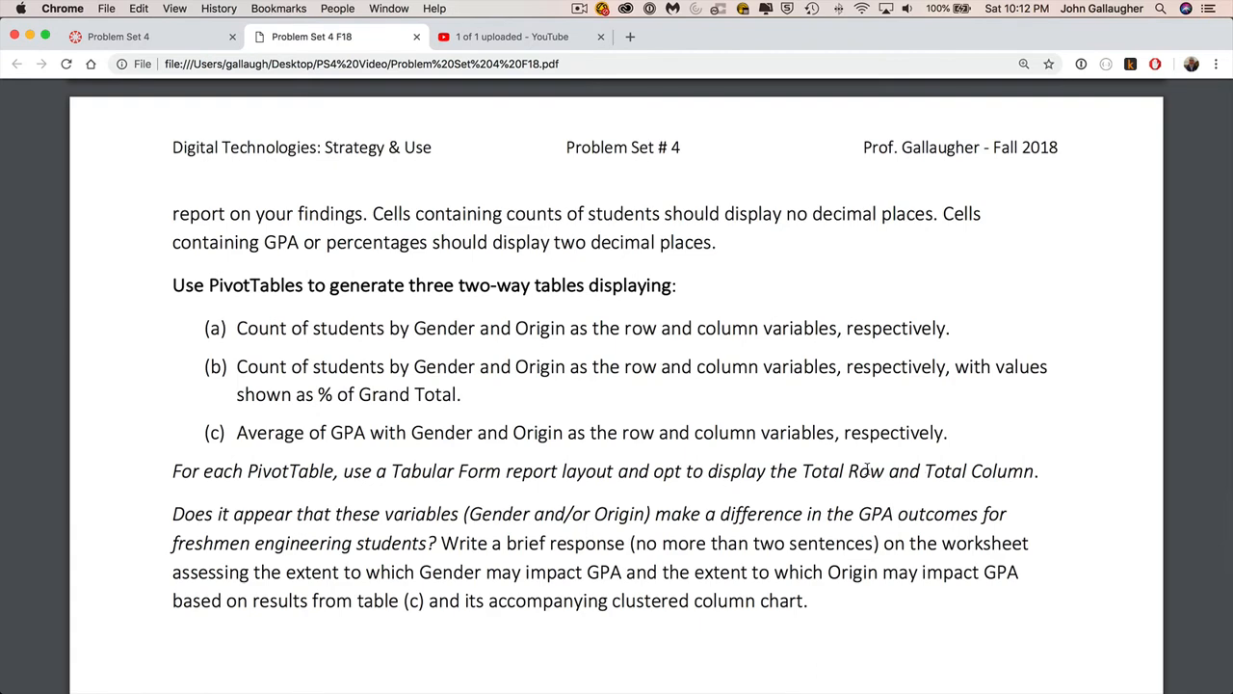
# Switch to Excel and show the first PivotTable, the count by Gender and Origin, in Tabular Form report layout
pyautogui.press('super+Tab')
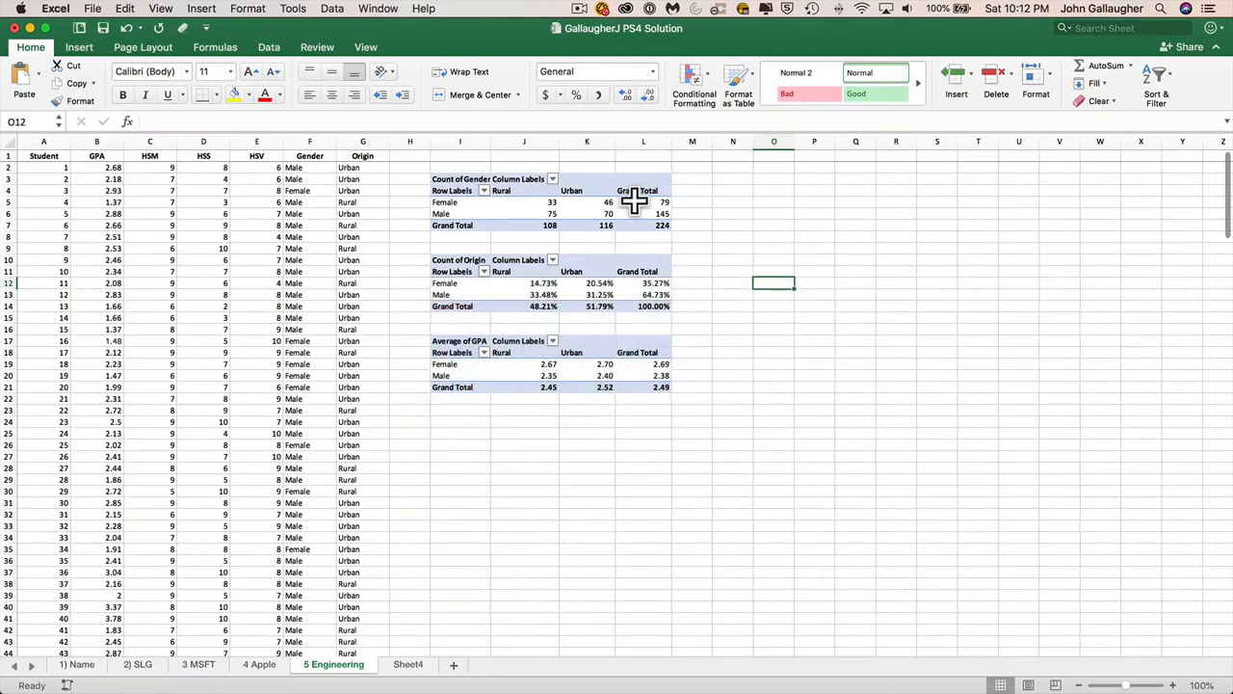
pyautogui.click(520, 204)
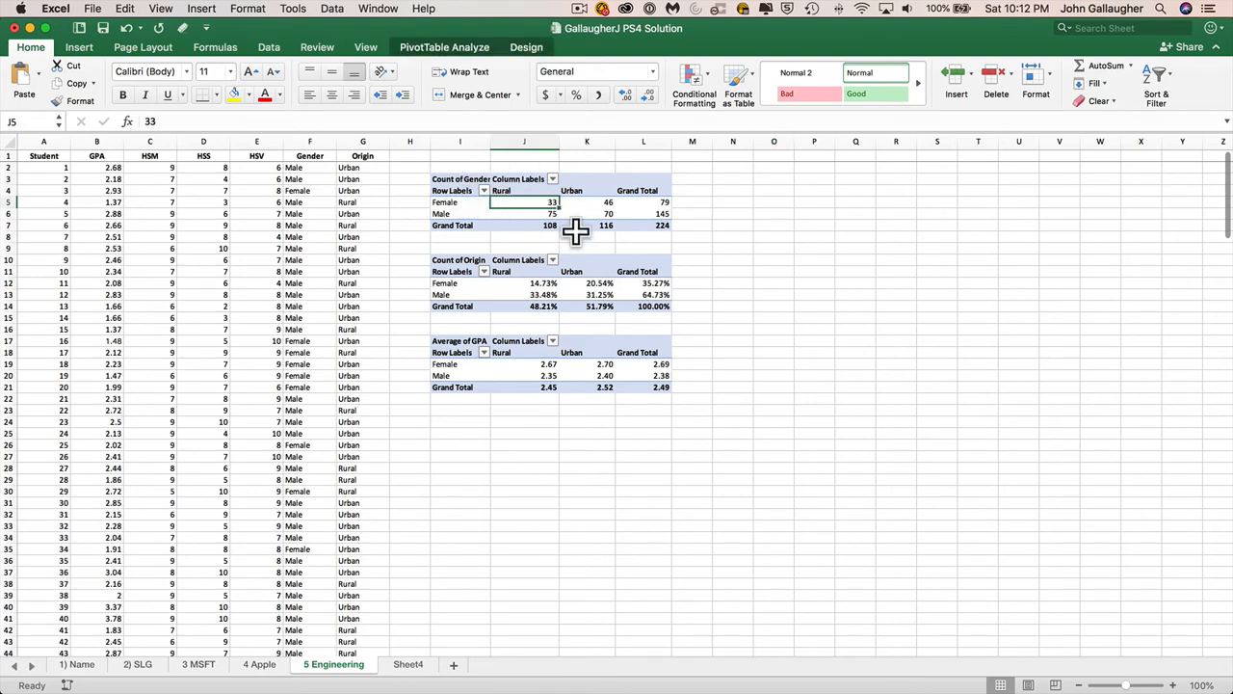
pyautogui.click(520, 49)
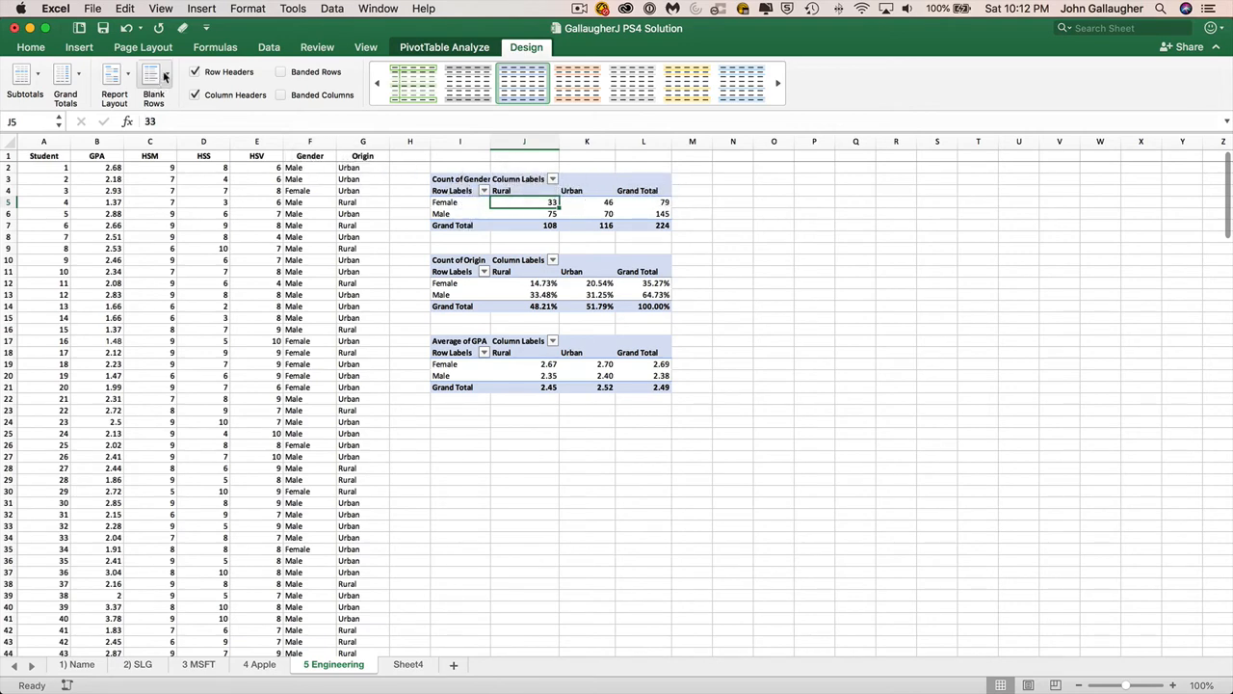
pyautogui.click(126, 72)
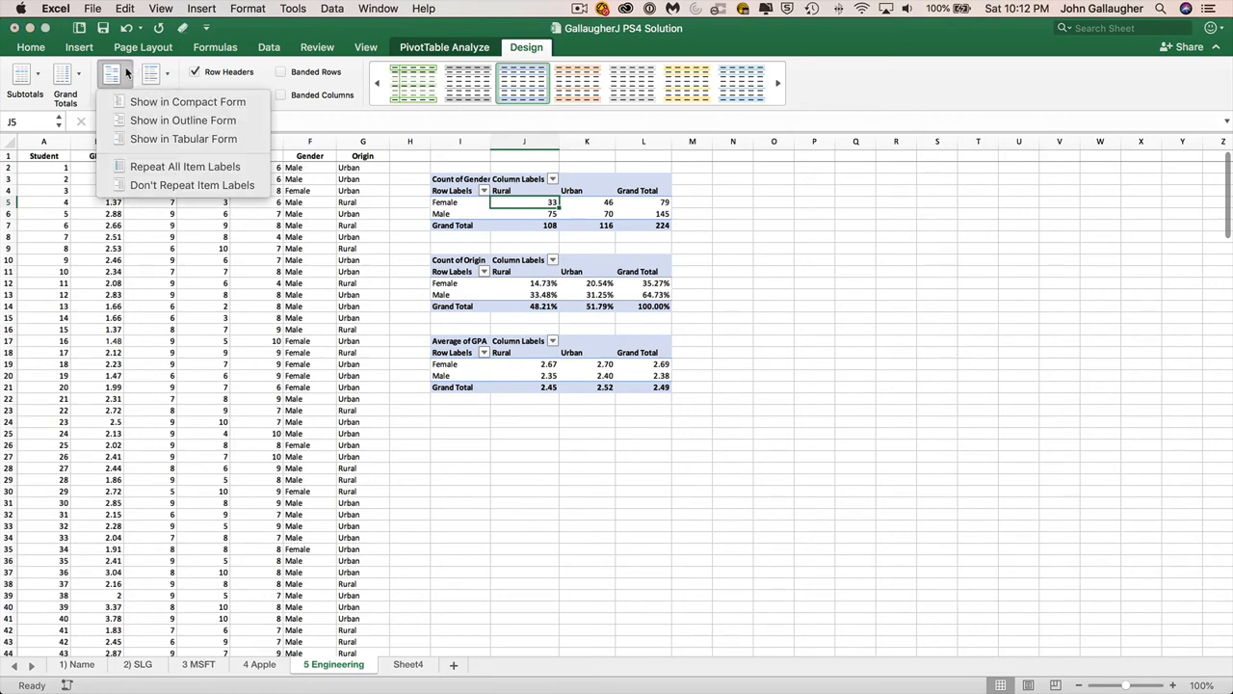
pyautogui.click(181, 139)
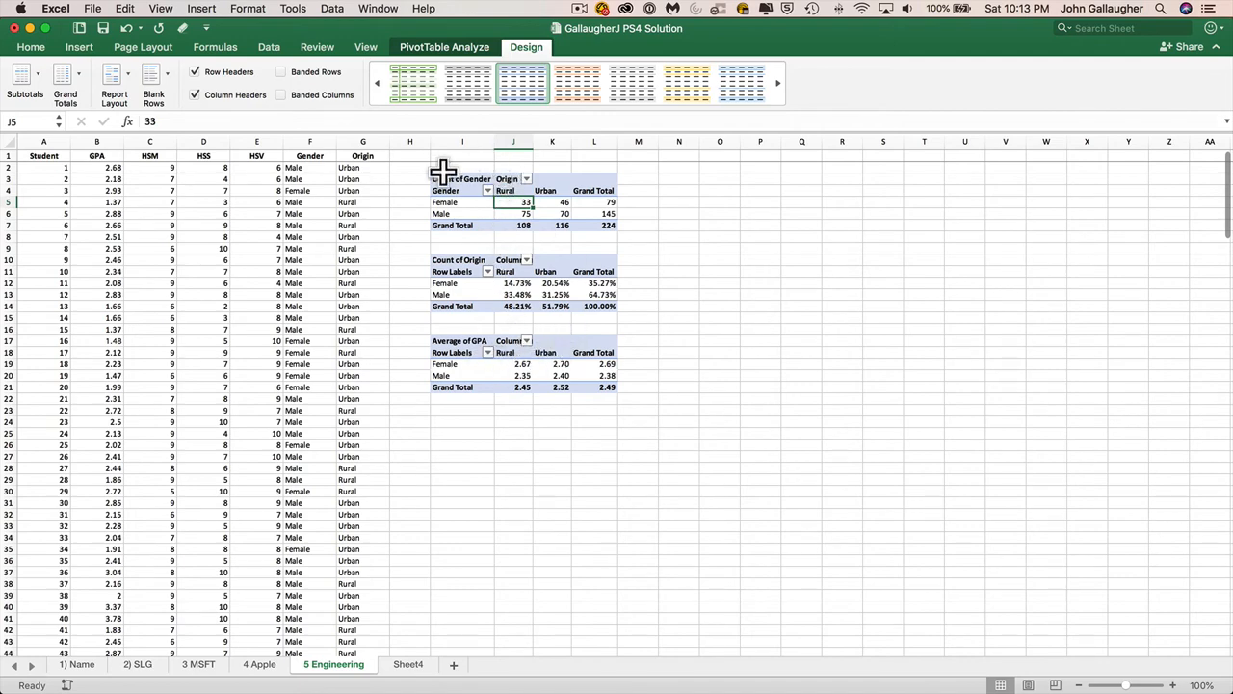
pyautogui.click(744, 249)
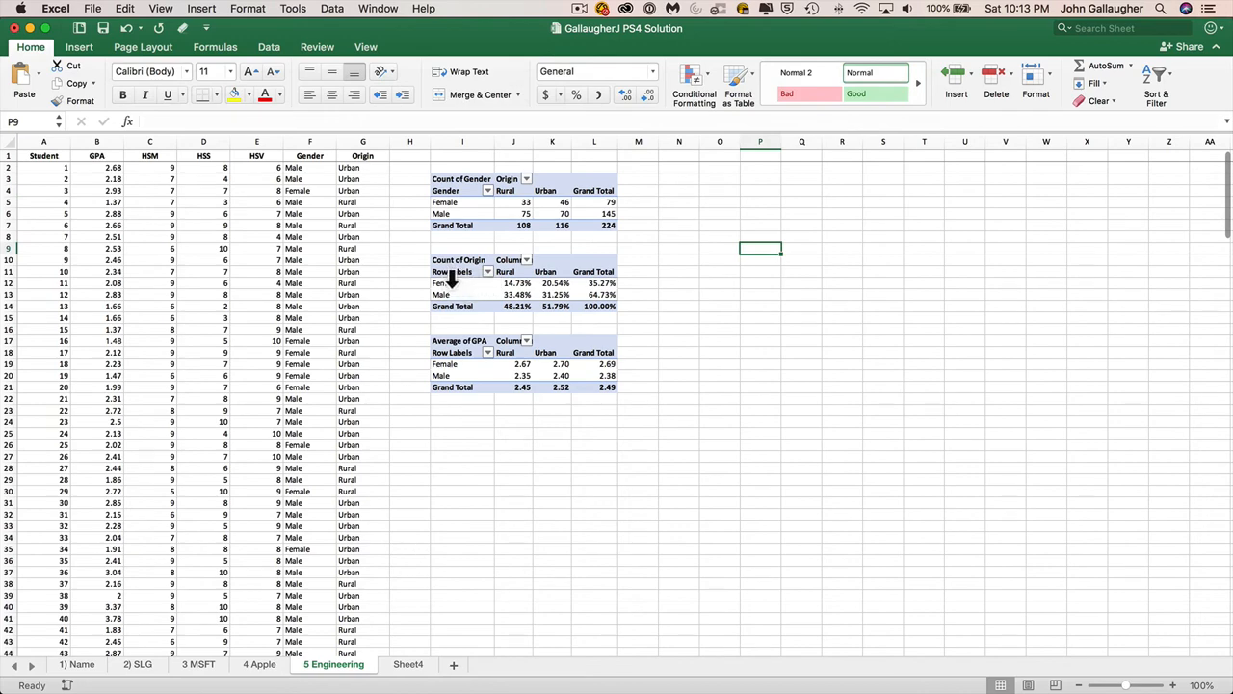
# Create a 2-D stacked bar chart from the second PivotTable's I11:K13 percentages and place it beside the first two PivotTables
pyautogui.moveTo(444, 269); pyautogui.dragTo(548, 289)
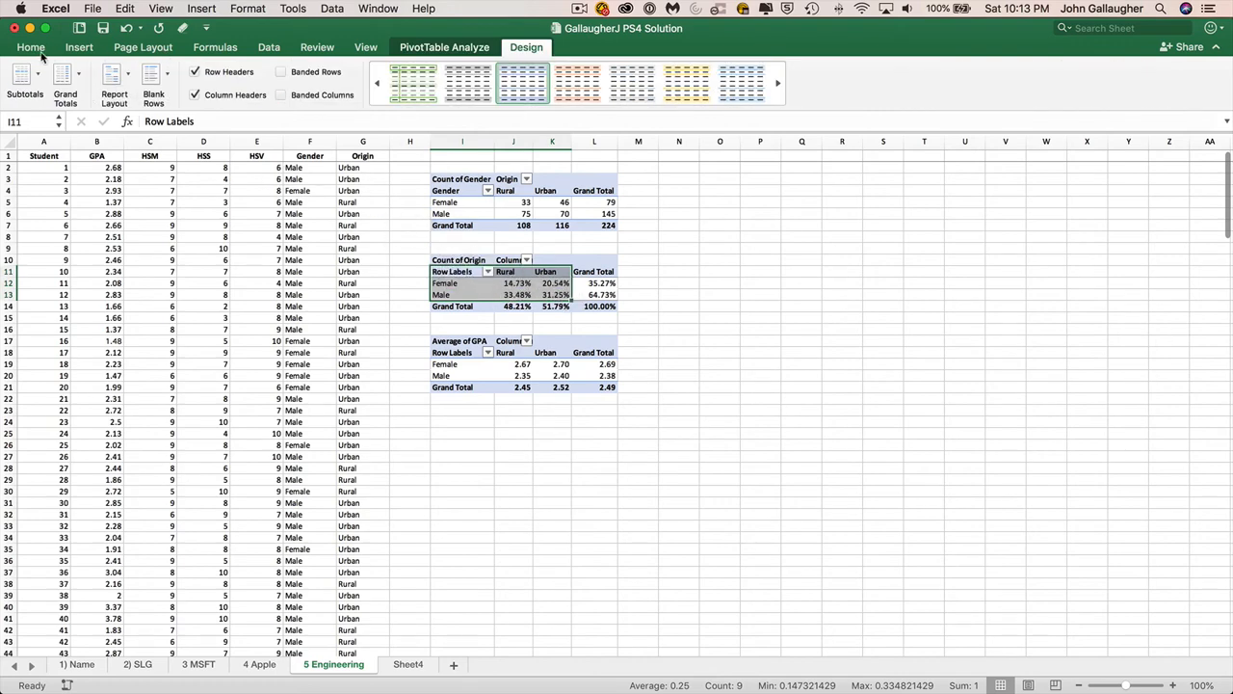
pyautogui.click(80, 49)
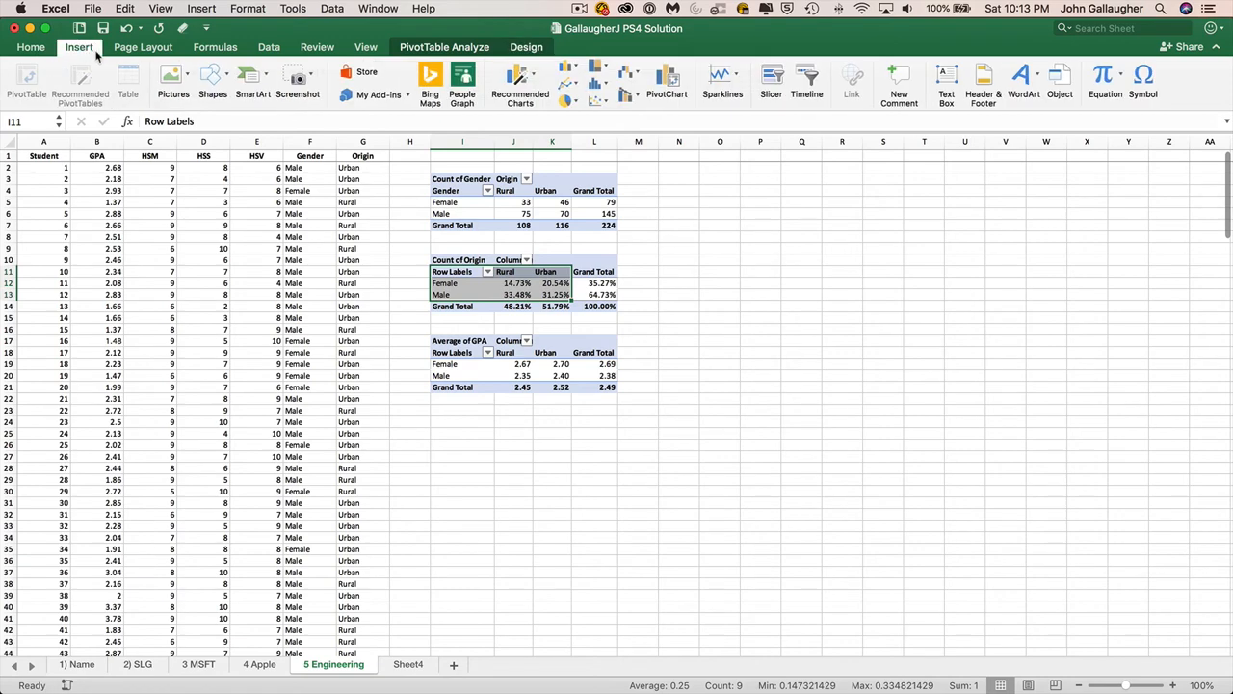
pyautogui.click(533, 78)
pyautogui.click(574, 68)
pyautogui.click(568, 68)
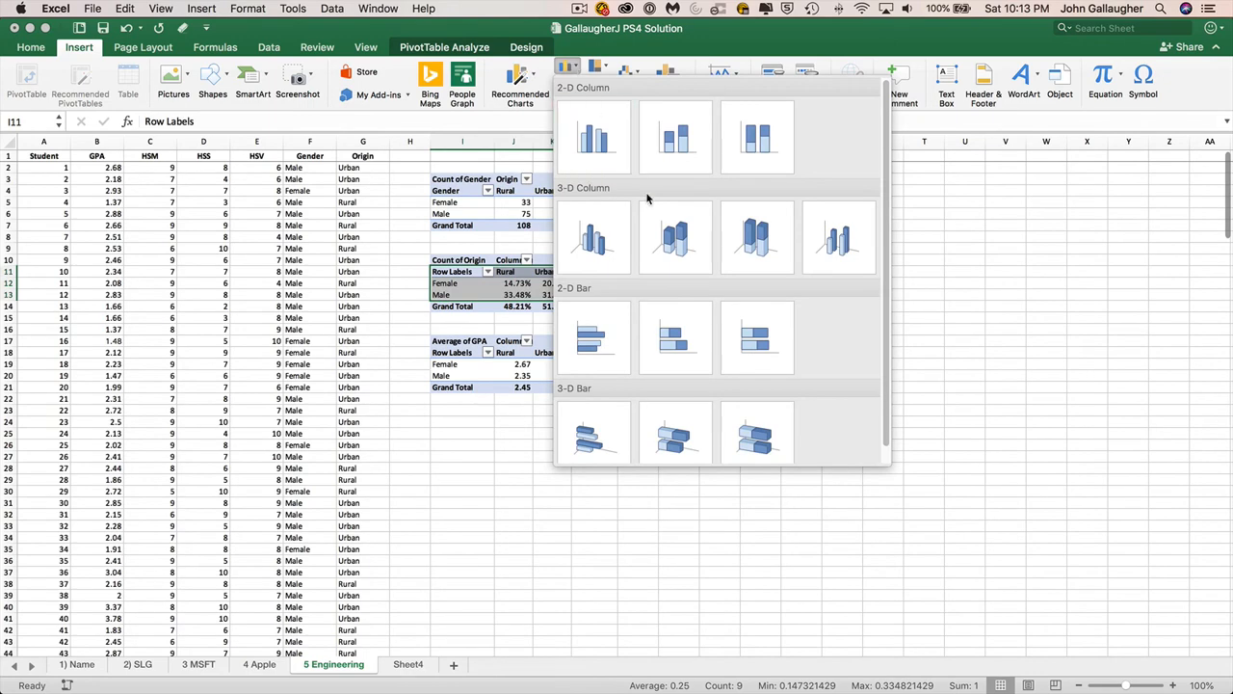
pyautogui.click(676, 313)
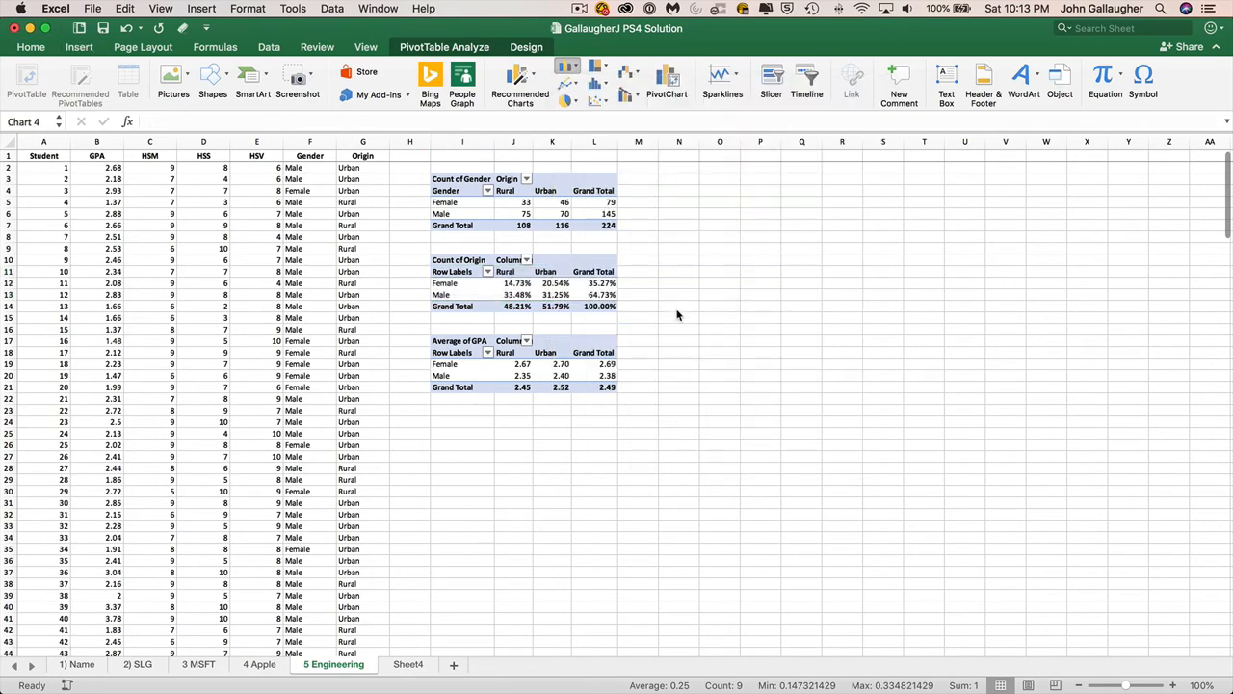
pyautogui.moveTo(695, 334); pyautogui.dragTo(853, 191)
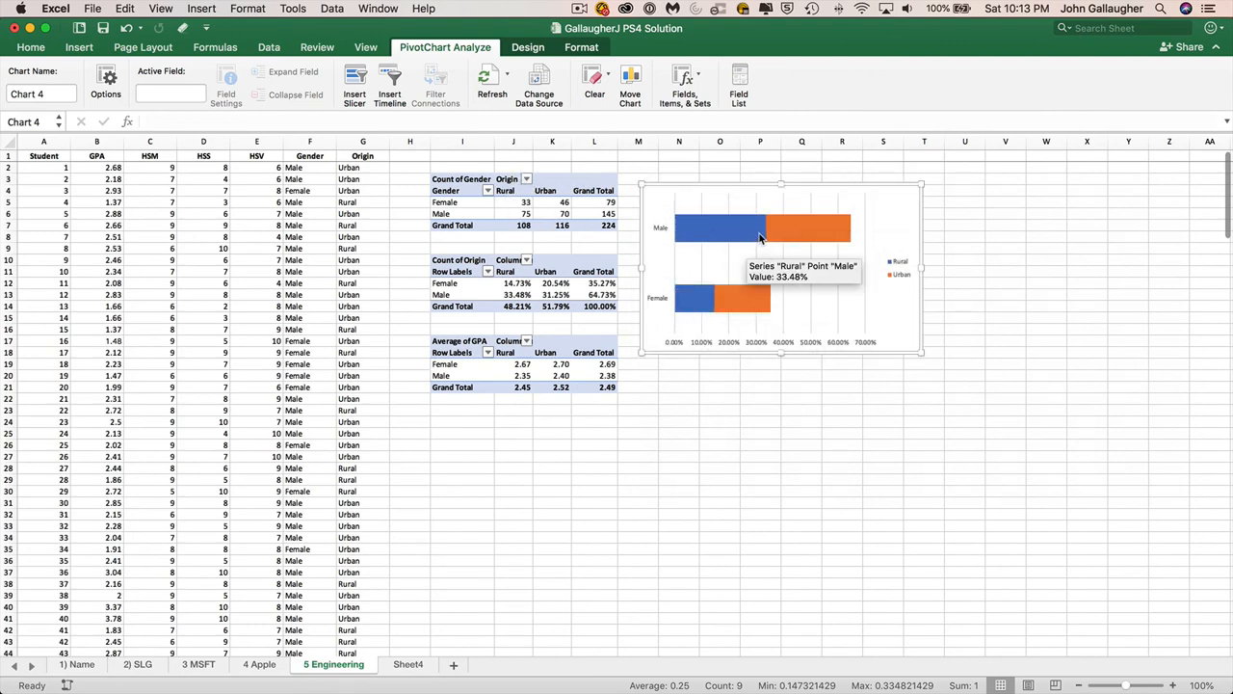
pyautogui.moveTo(696, 303)
pyautogui.moveTo(752, 295)
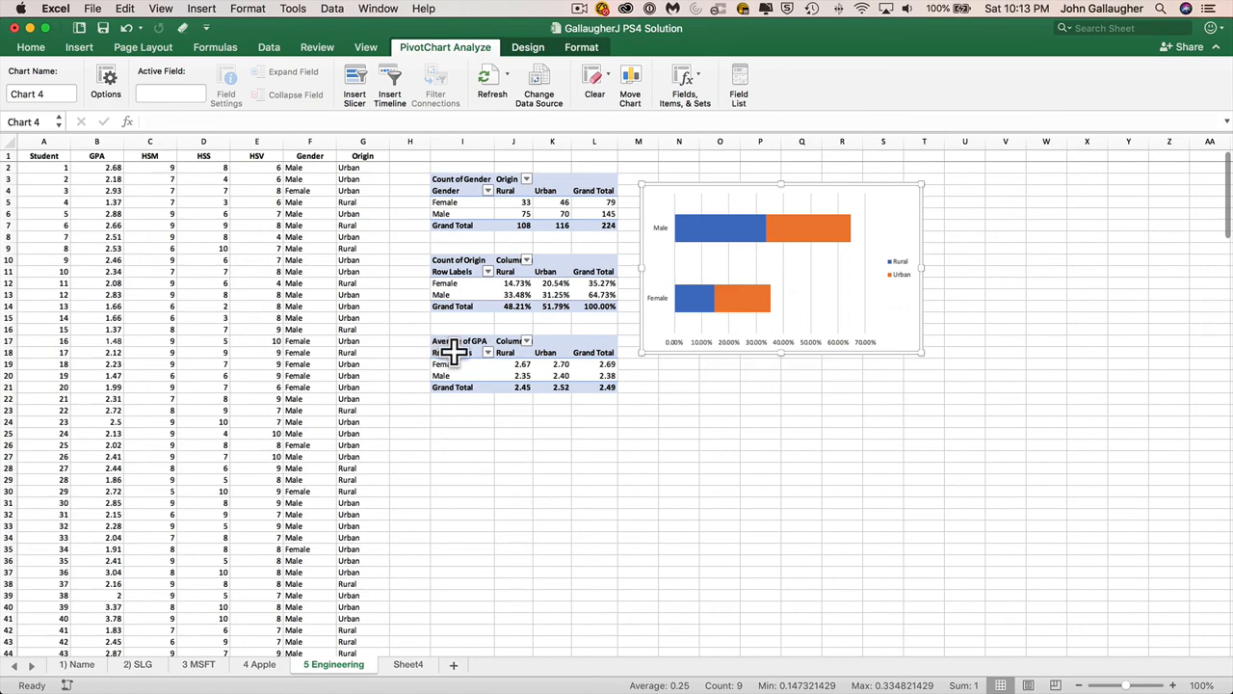
# Create a 2-D clustered column chart from the average GPA data in I18:K20 and place it below the stacked bar chart
pyautogui.moveTo(458, 352); pyautogui.dragTo(560, 376)
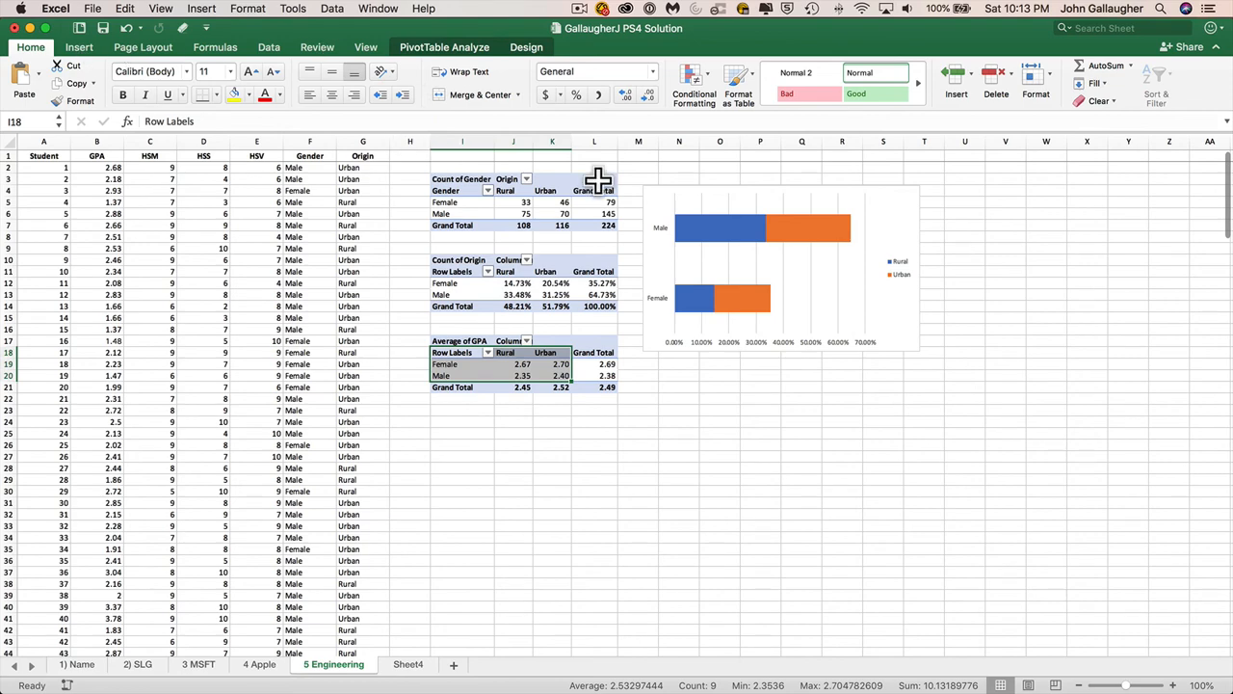
pyautogui.click(80, 48)
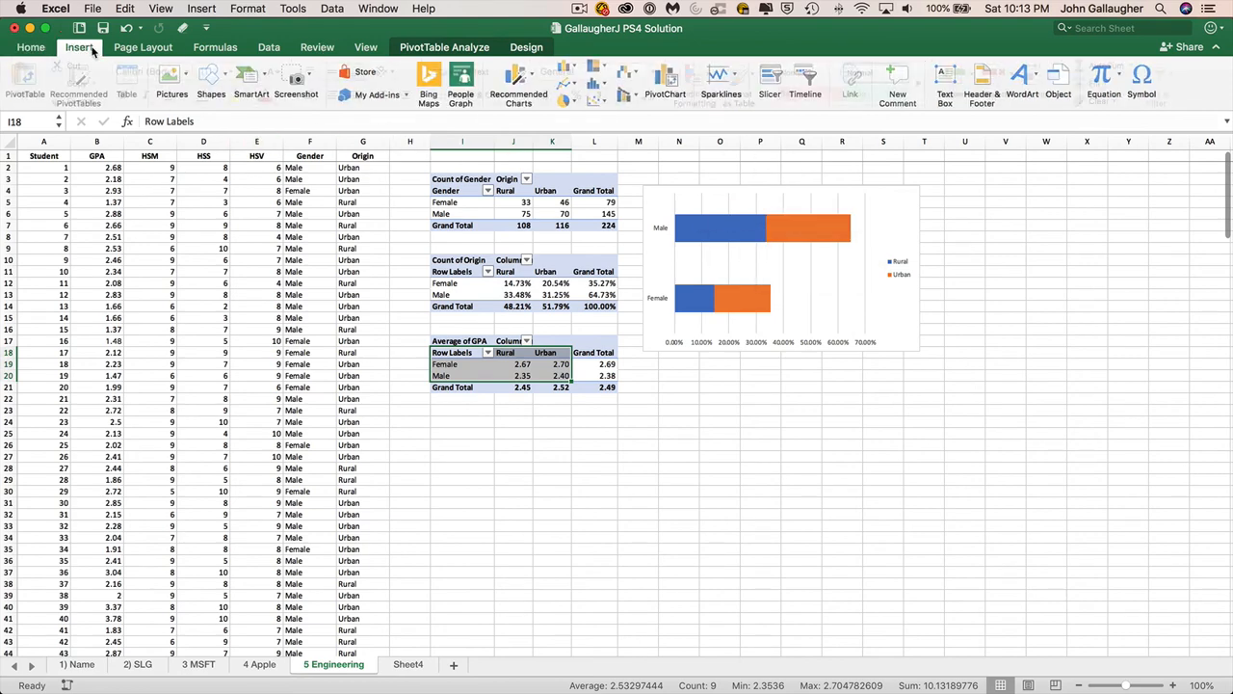
pyautogui.click(574, 68)
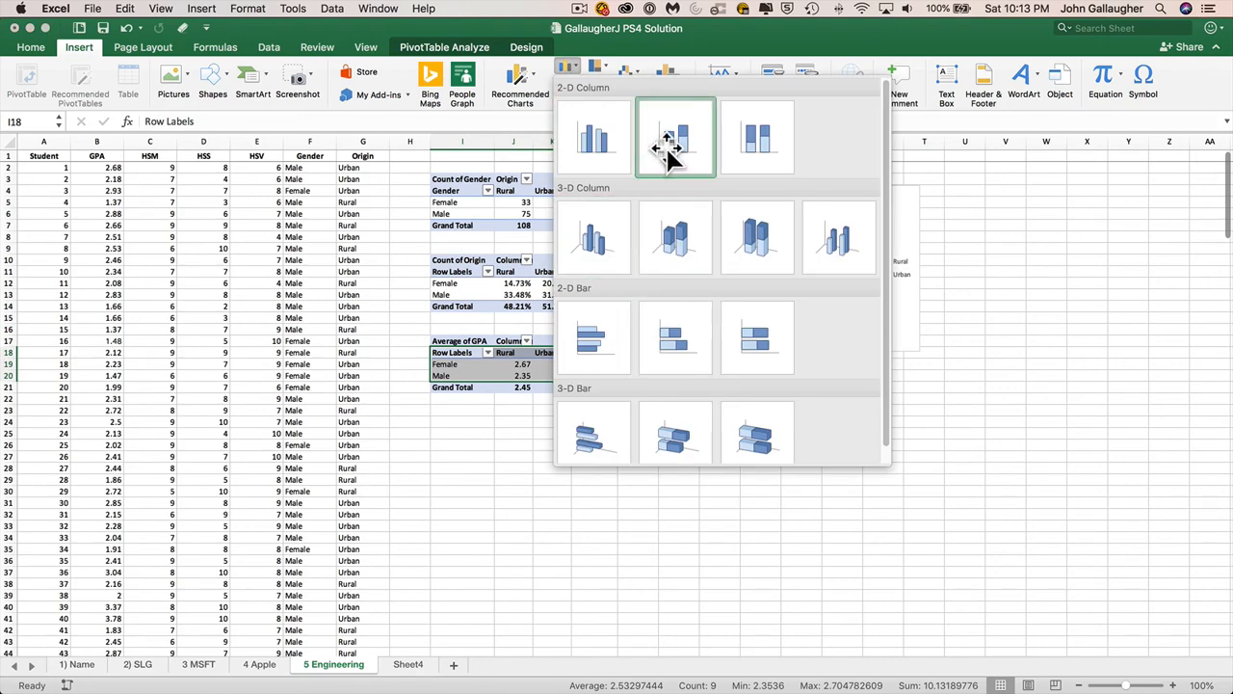
pyautogui.click(595, 142)
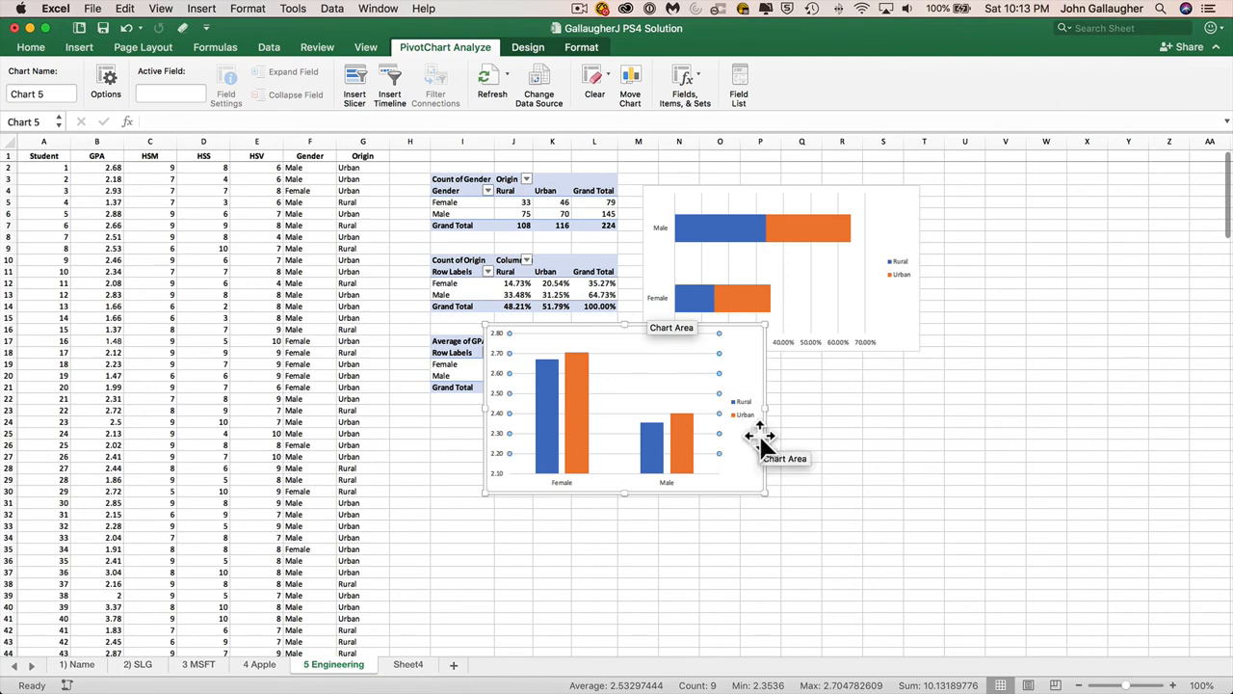
pyautogui.moveTo(770, 441); pyautogui.dragTo(938, 497)
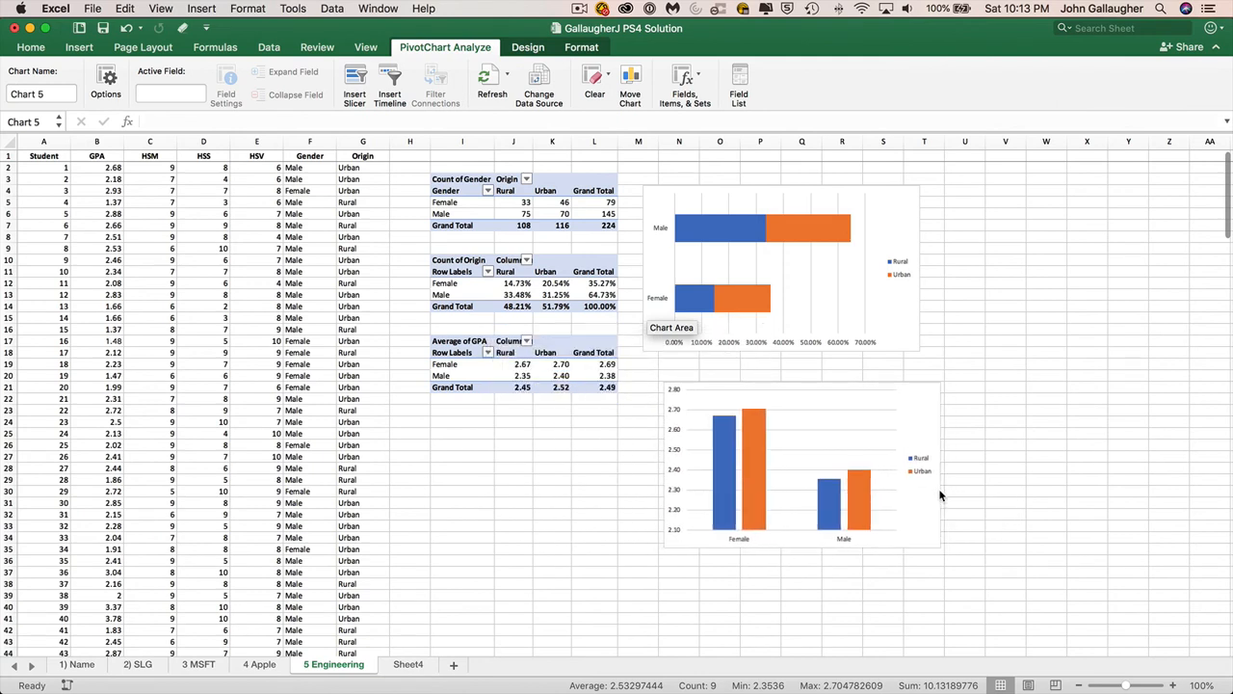